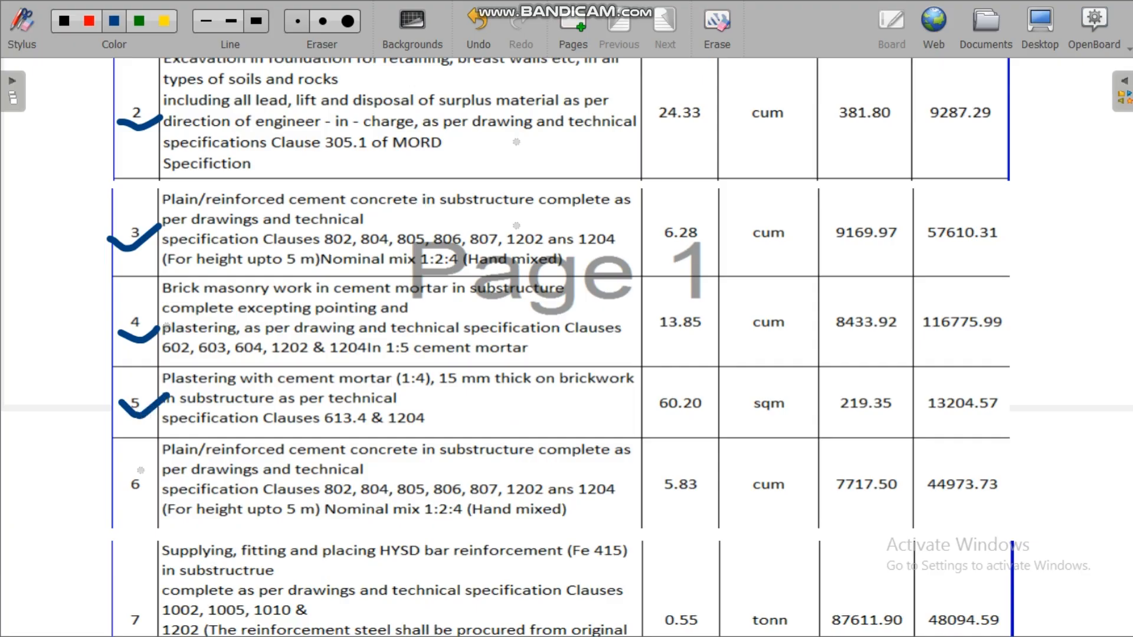
# - Add blue tick marks beside items 6 and 7 in the drain estimate table
pyautogui.moveTo(129, 502); pyautogui.dragTo(156, 475)
pyautogui.scroll(-3, 153, 468)
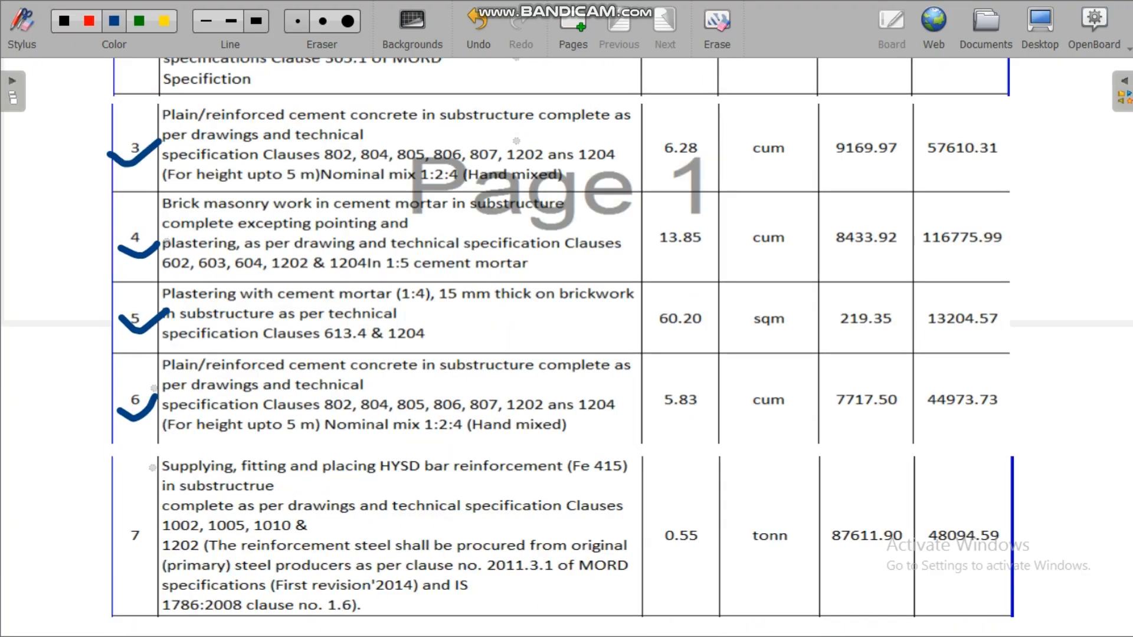
pyautogui.moveTo(130, 558); pyautogui.dragTo(158, 521)
pyautogui.scroll(-3, 259, 466)
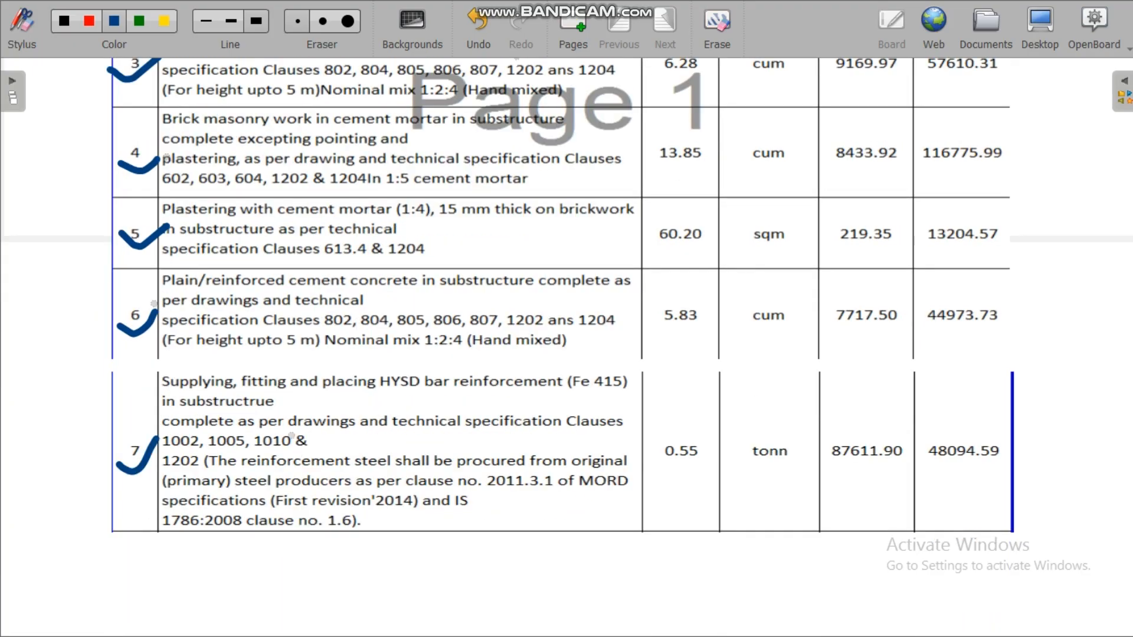
# - Underline the nominal mix text of item 6 and encircle the item 7 reinforcement description in blue
pyautogui.moveTo(552, 365); pyautogui.dragTo(323, 368)
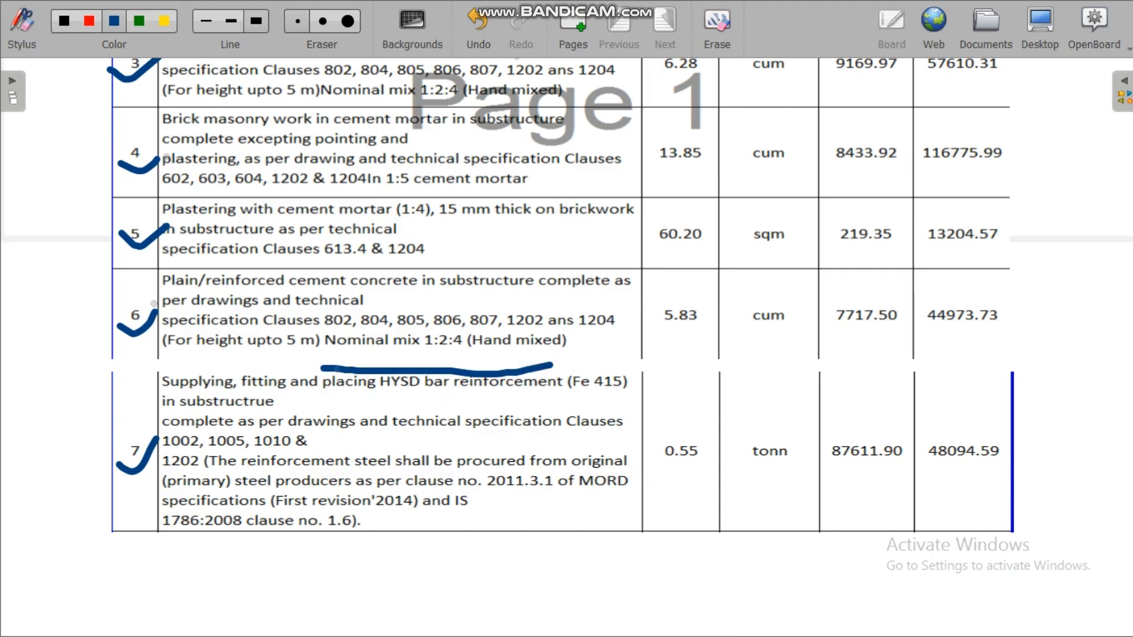
pyautogui.moveTo(576, 359)
pyautogui.mouseDown()
pyautogui.moveTo(639, 368)
pyautogui.moveTo(645, 452)
pyautogui.moveTo(619, 509)
pyautogui.moveTo(378, 546)
pyautogui.moveTo(239, 552)
pyautogui.moveTo(64, 489)
pyautogui.moveTo(85, 422)
pyautogui.moveTo(171, 373)
pyautogui.moveTo(271, 363)
pyautogui.moveTo(324, 372)
pyautogui.mouseUp()
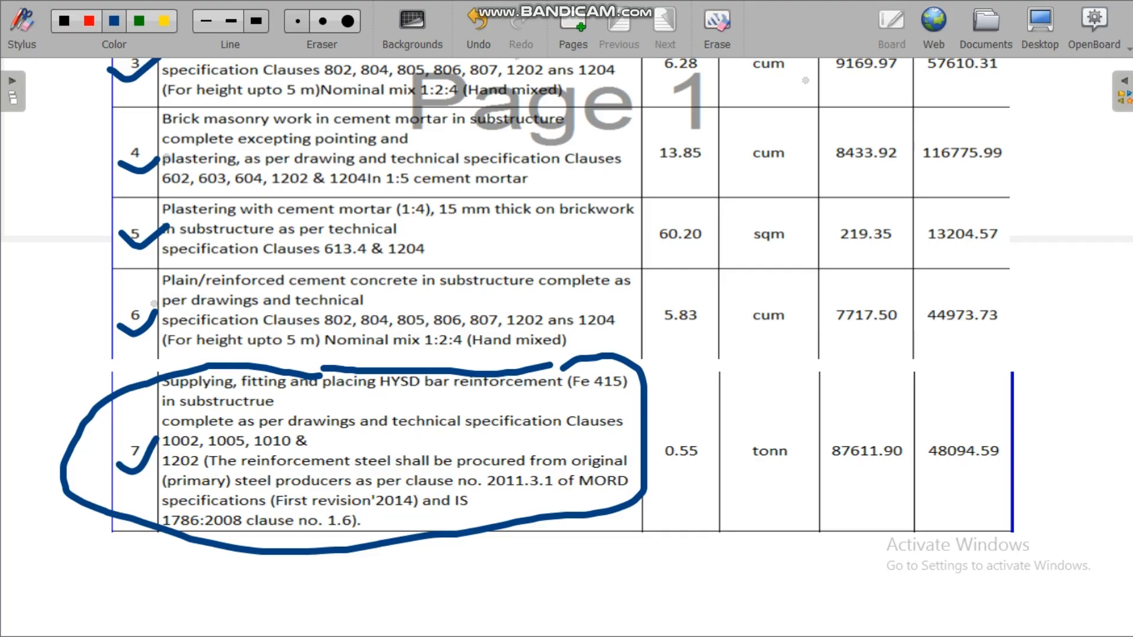
# - Switch to the Excel measurement sheet, minimize the recorder window covering it, and select the blank Name of Work entry
pyautogui.click(1043, 20)
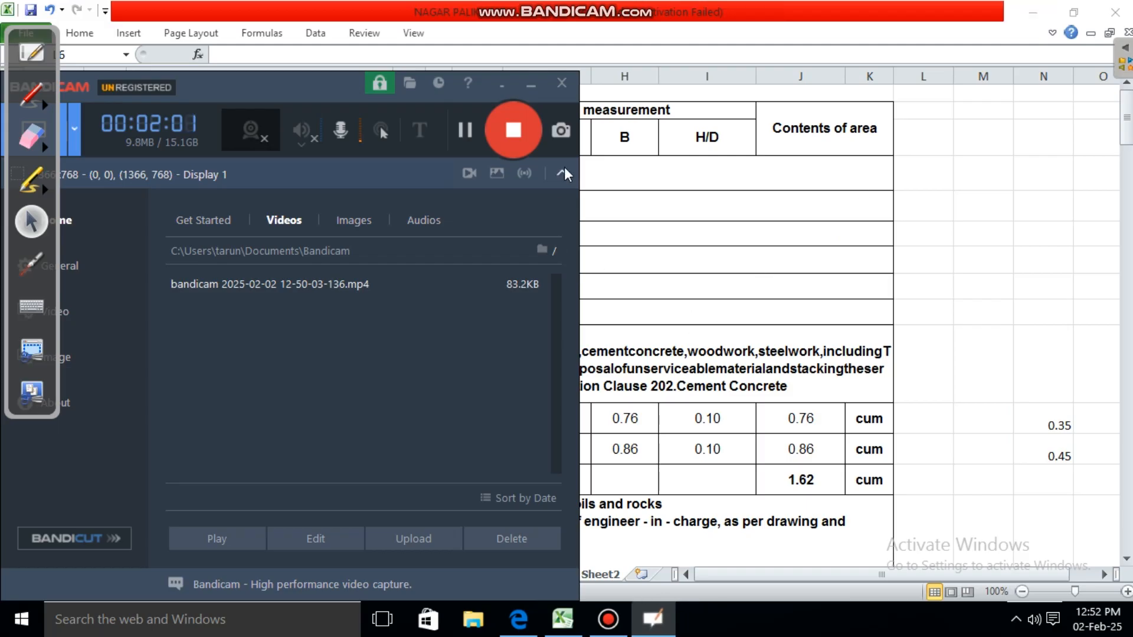
pyautogui.click(522, 92)
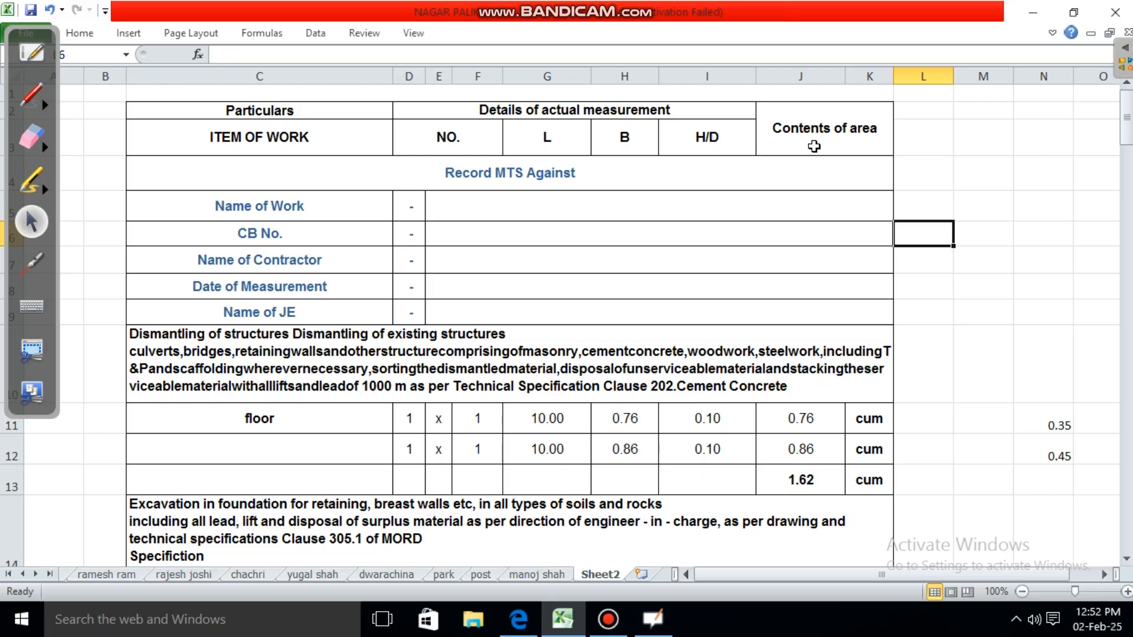
pyautogui.click(578, 178)
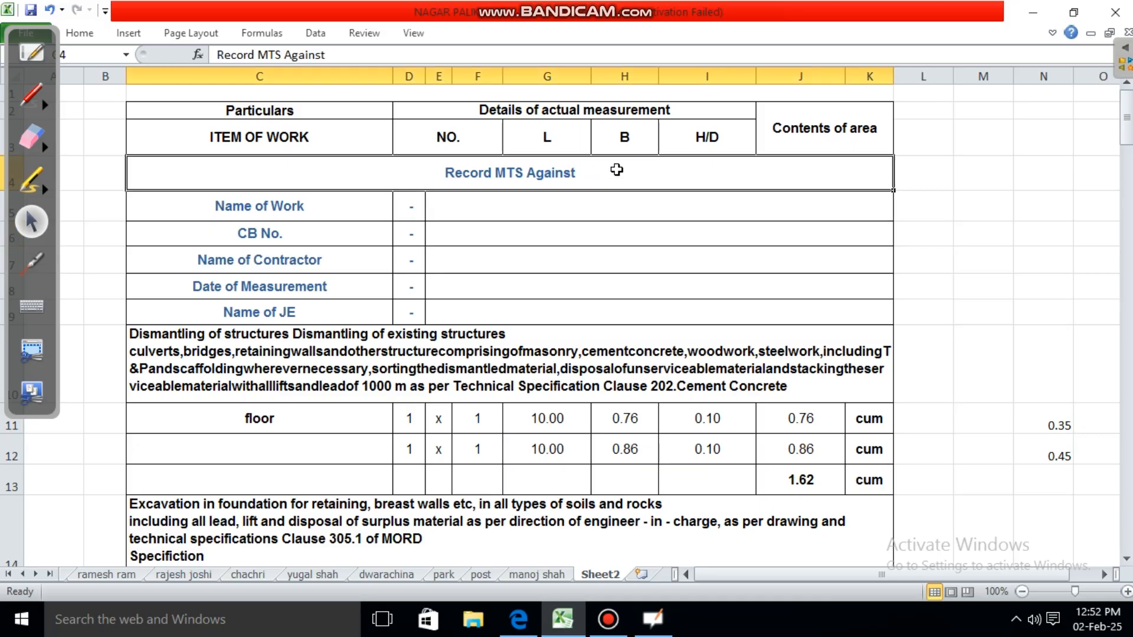
pyautogui.click(598, 201)
pyautogui.click(592, 176)
pyautogui.click(590, 214)
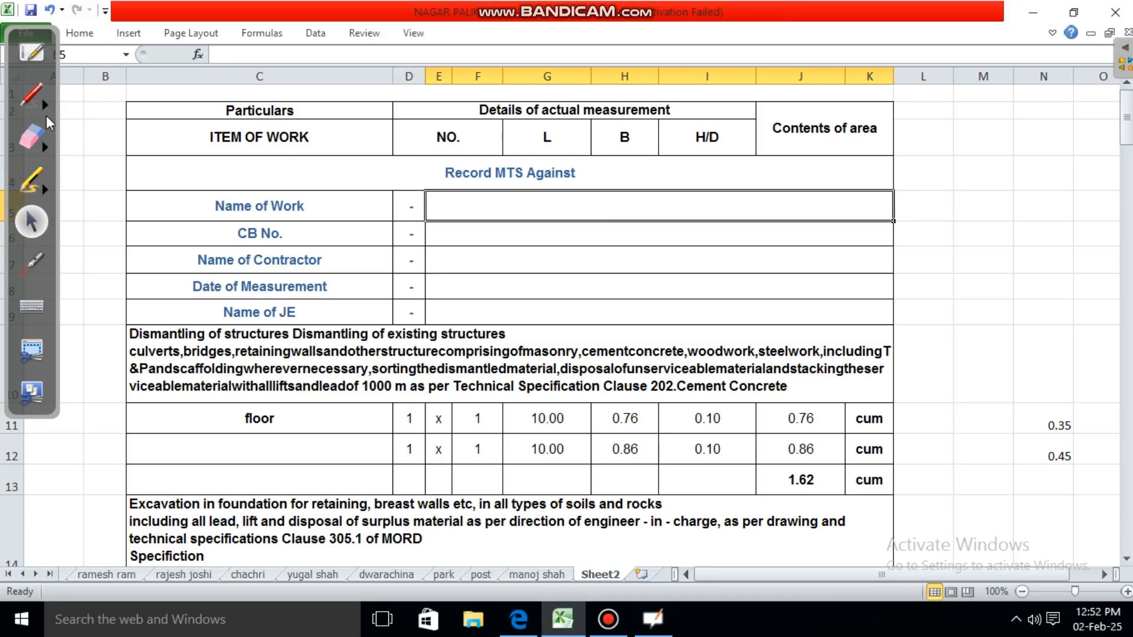
# - Mark the Name of Work, CB No., Name of Contractor, Date of Measurement and Name of JE rows with the pen
pyautogui.click(31, 95)
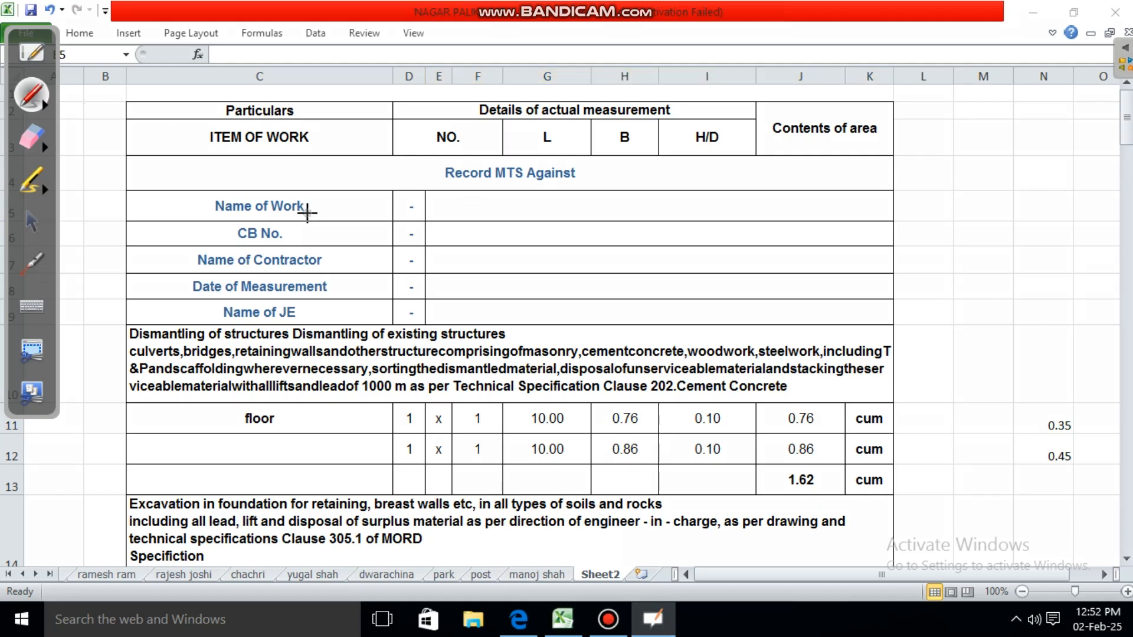
pyautogui.click(321, 235)
pyautogui.click(338, 263)
pyautogui.click(347, 289)
pyautogui.click(346, 311)
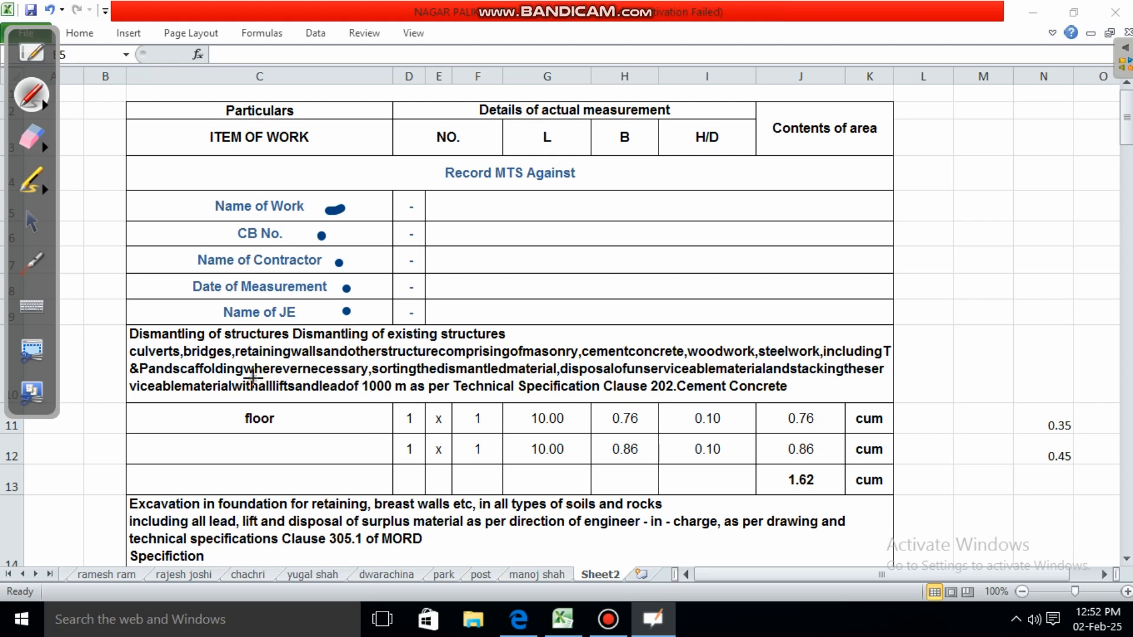
# - Put the pen away and examine the floor dismantling rows: length, breadth, depth, quantity formulas and the total formula
pyautogui.scroll(-1, 251, 375)
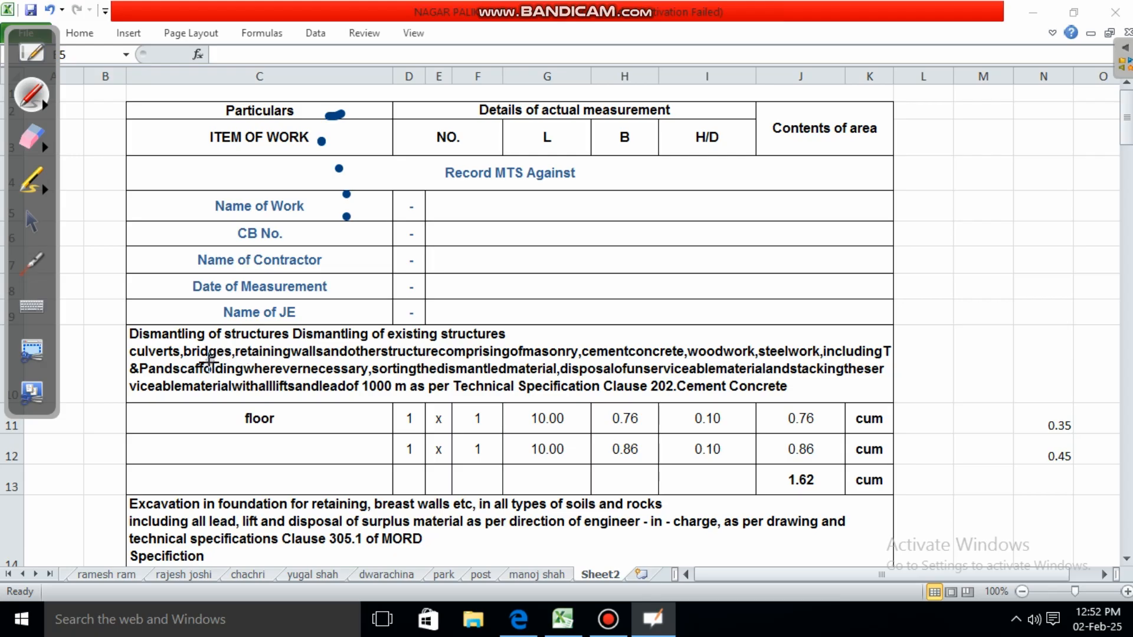
pyautogui.scroll(-1, 209, 361)
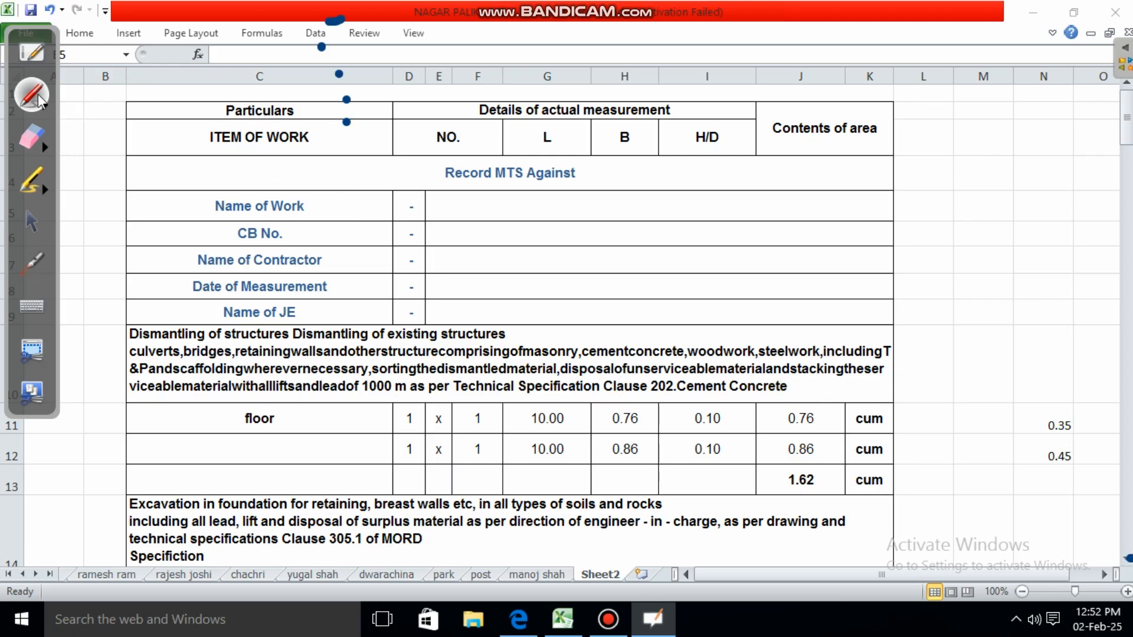
pyautogui.click(33, 235)
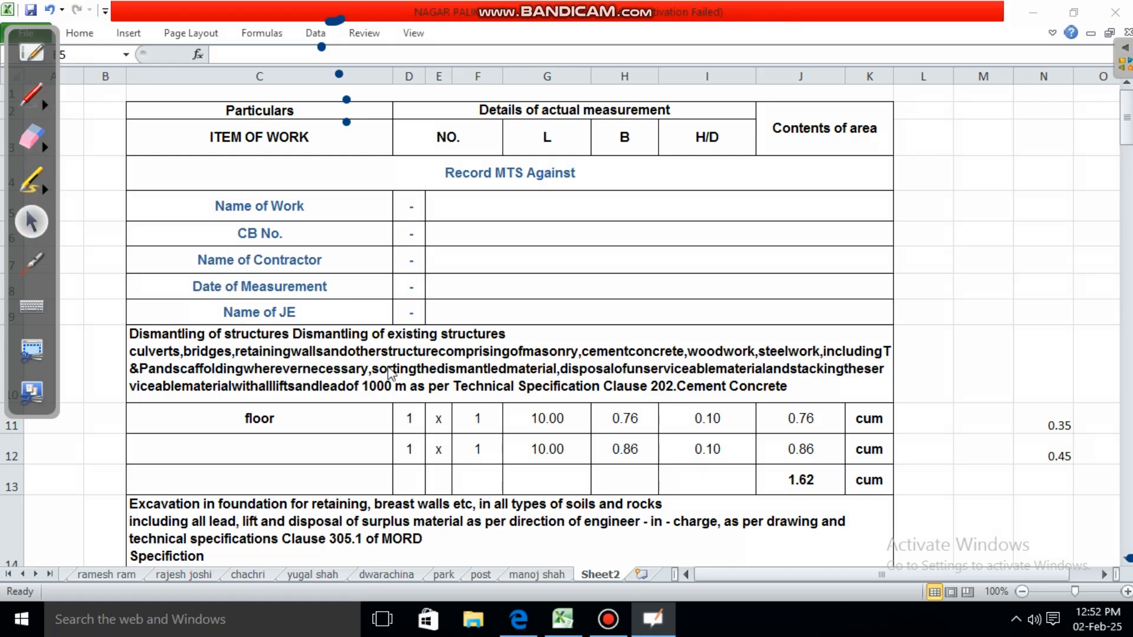
pyautogui.scroll(-1, 1083, 532)
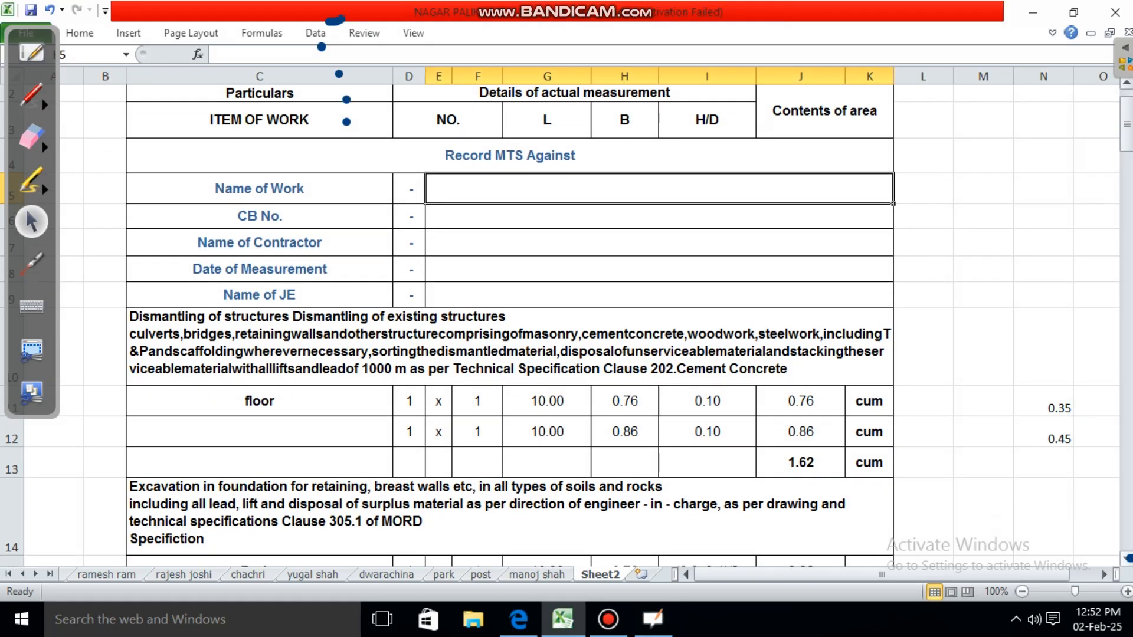
pyautogui.scroll(-1, 555, 285)
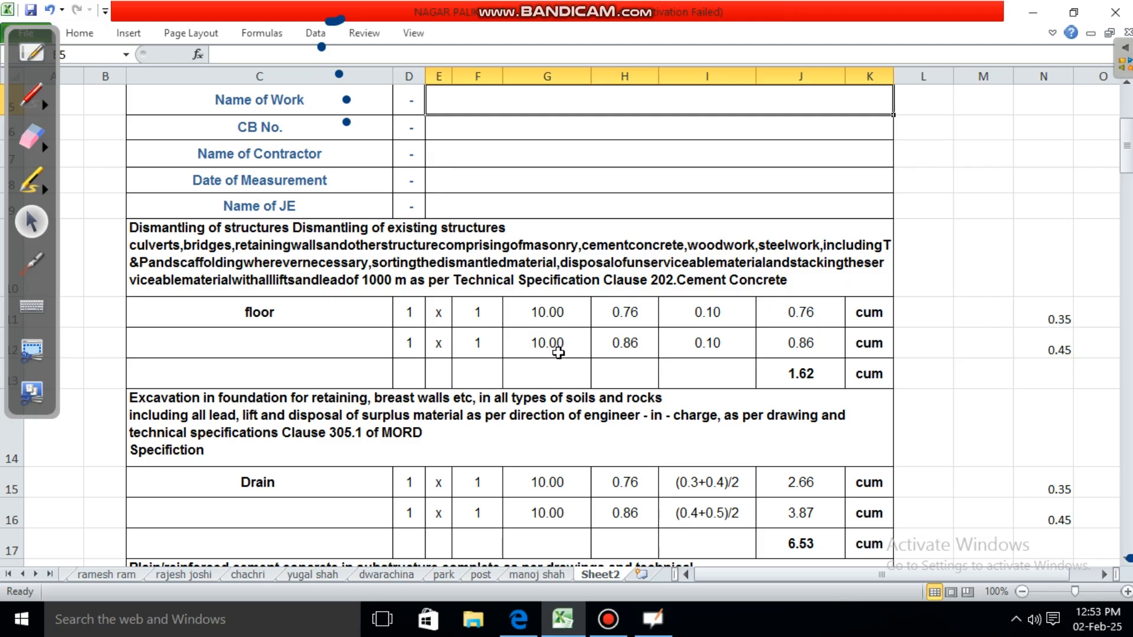
pyautogui.click(572, 317)
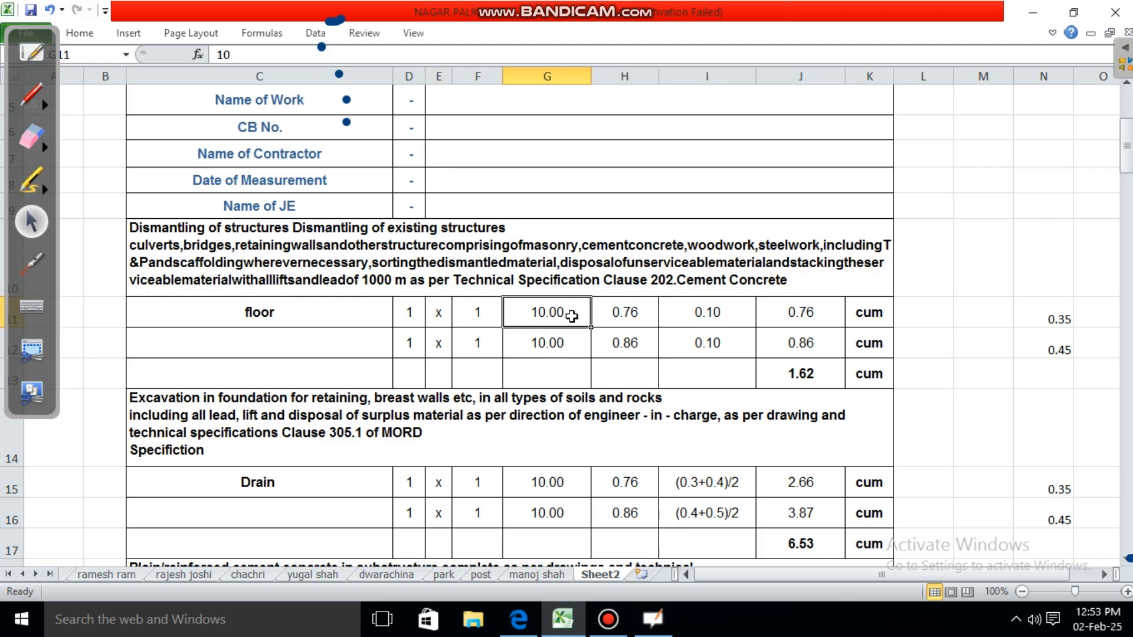
pyautogui.click(643, 316)
pyautogui.click(728, 317)
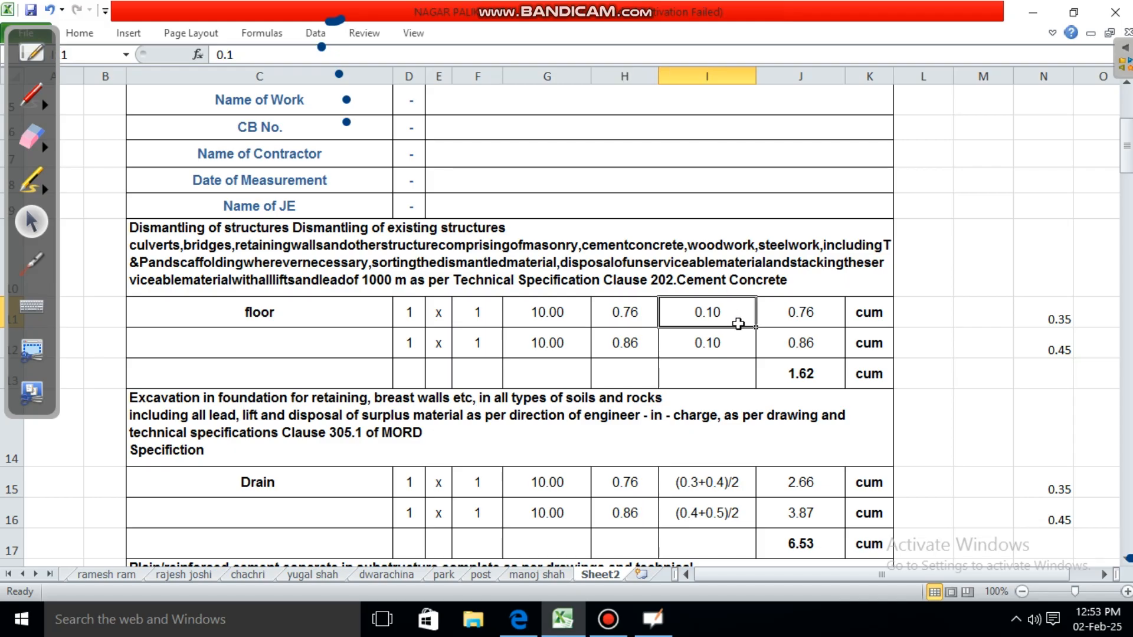
pyautogui.click(817, 317)
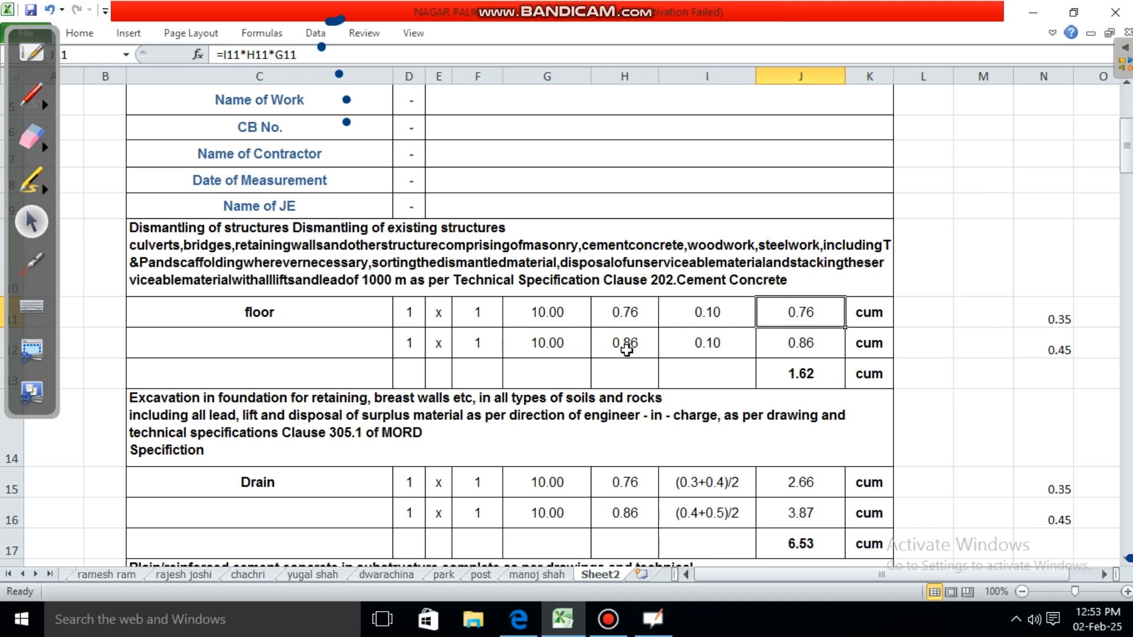
pyautogui.click(850, 346)
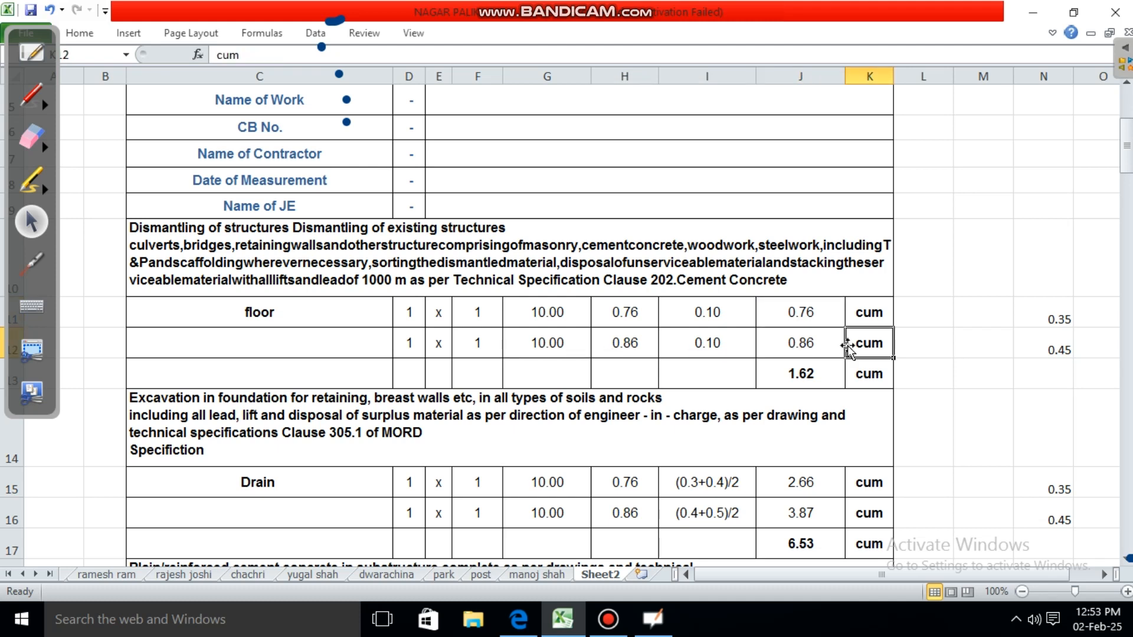
pyautogui.click(824, 345)
pyautogui.click(818, 383)
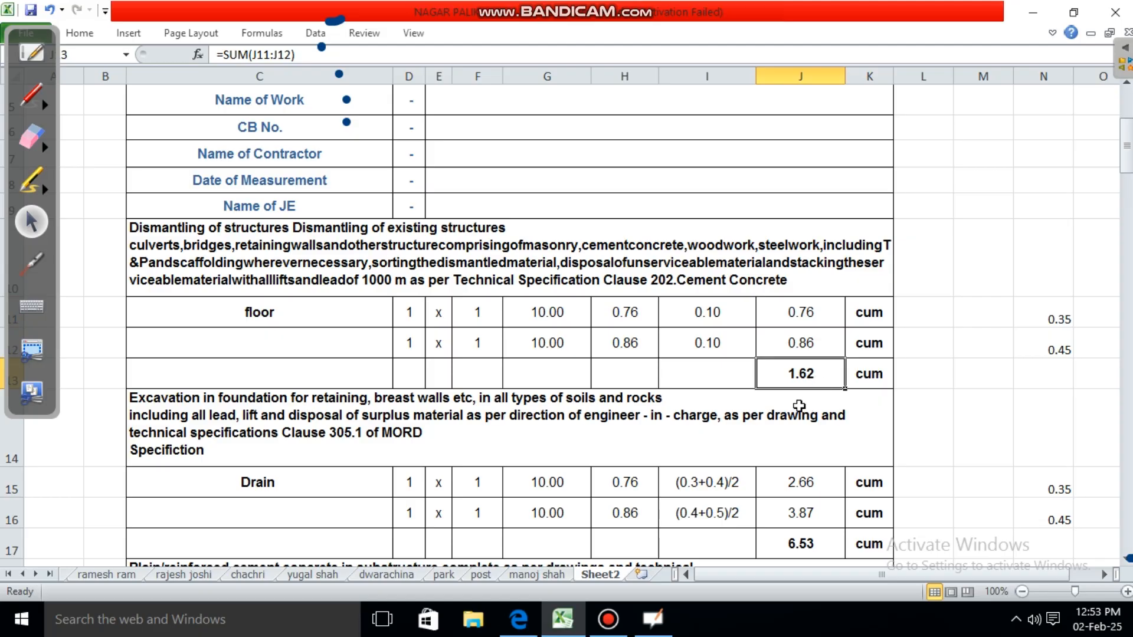
# - Switch to the OpenBoard page with the drain photos and draw a yellow double-headed arrow along the first photo's drain
pyautogui.scroll(-1, 708, 395)
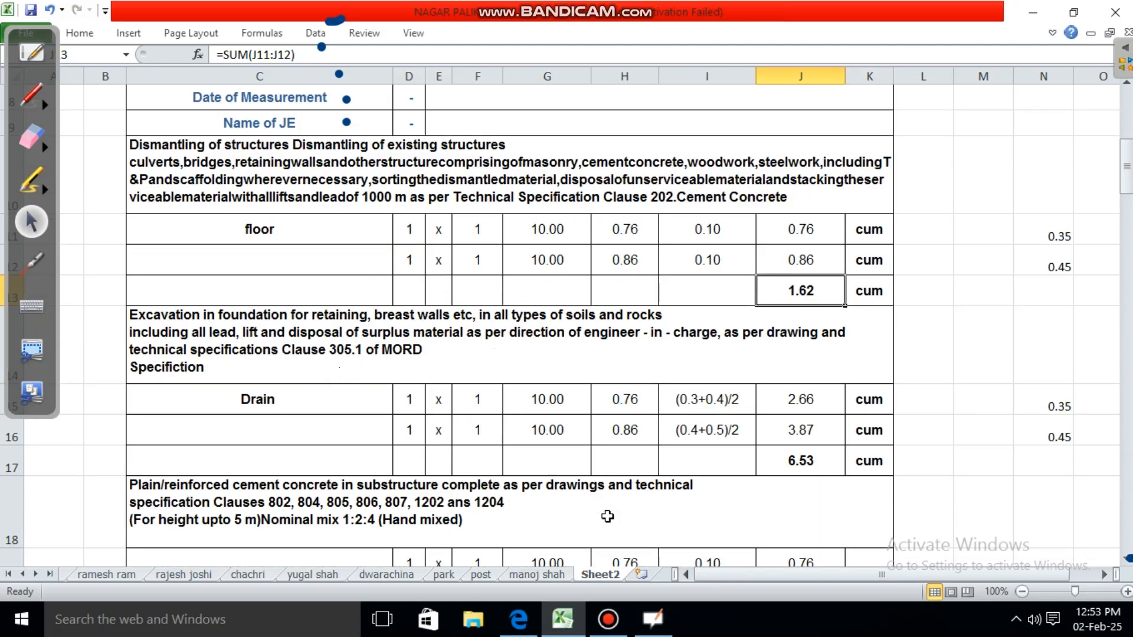
pyautogui.click(653, 622)
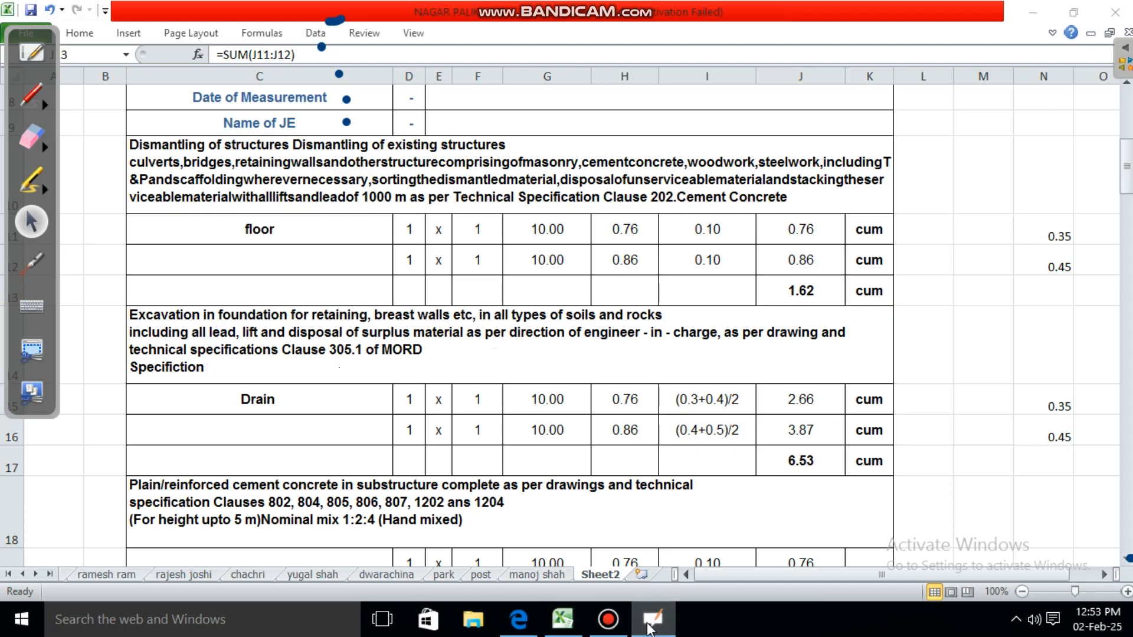
pyautogui.click(31, 49)
pyautogui.scroll(5, 596, 446)
pyautogui.scroll(-10, 596, 447)
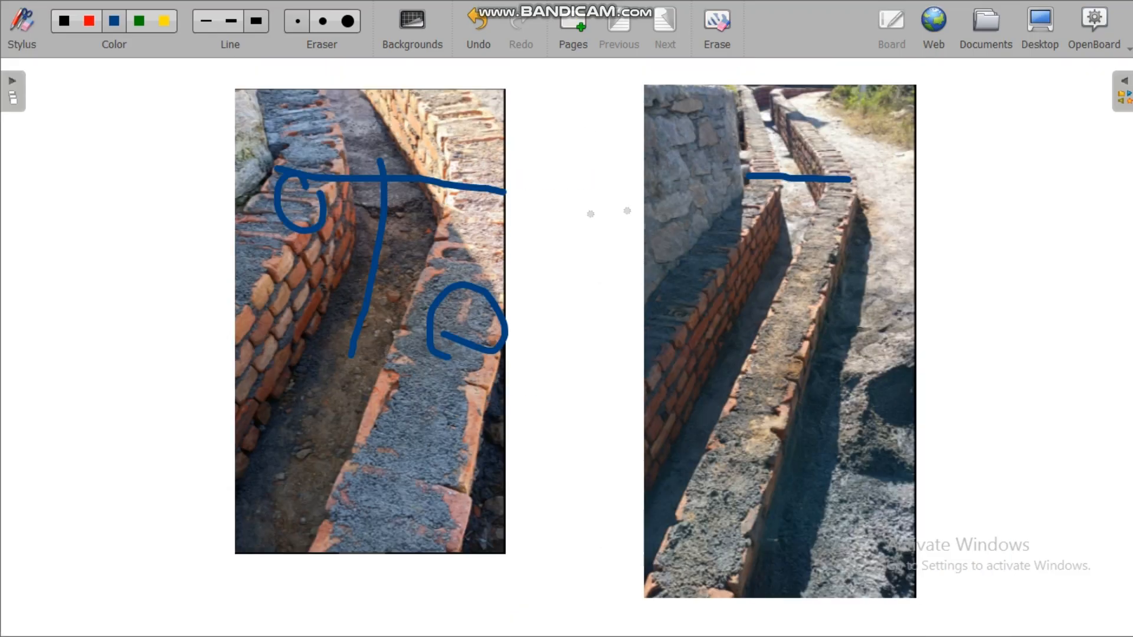
pyautogui.click(164, 20)
pyautogui.moveTo(338, 116)
pyautogui.mouseDown()
pyautogui.moveTo(370, 310)
pyautogui.moveTo(382, 287)
pyautogui.mouseUp()
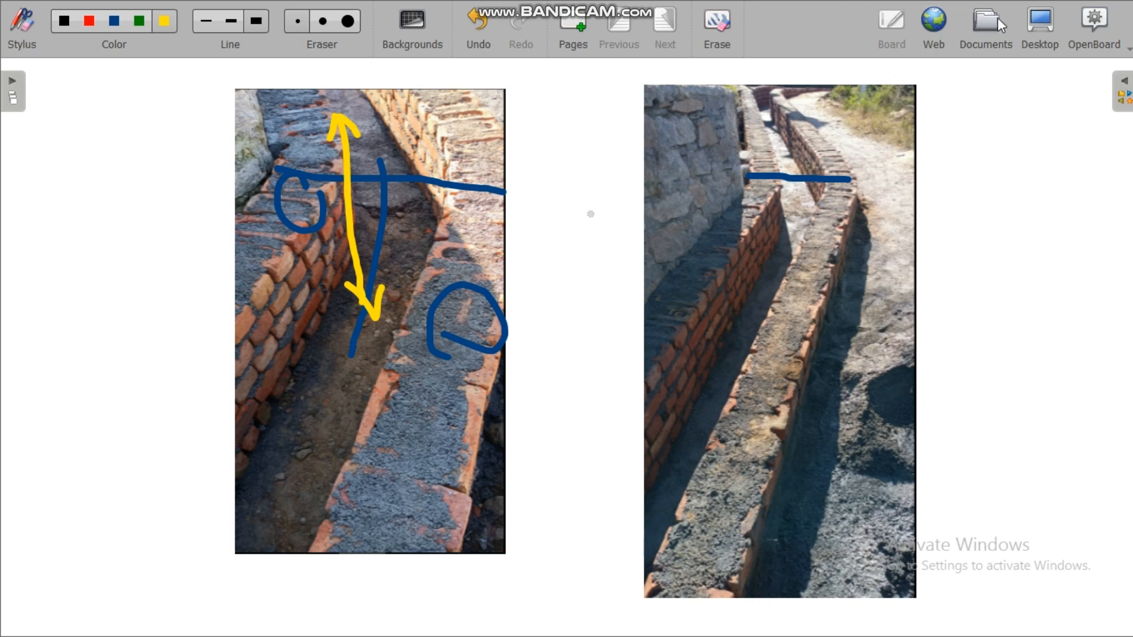
# - Switch back to the Excel measurement sheet and review the drain excavation and 1:2:4 concrete items with their quantities
pyautogui.click(1037, 27)
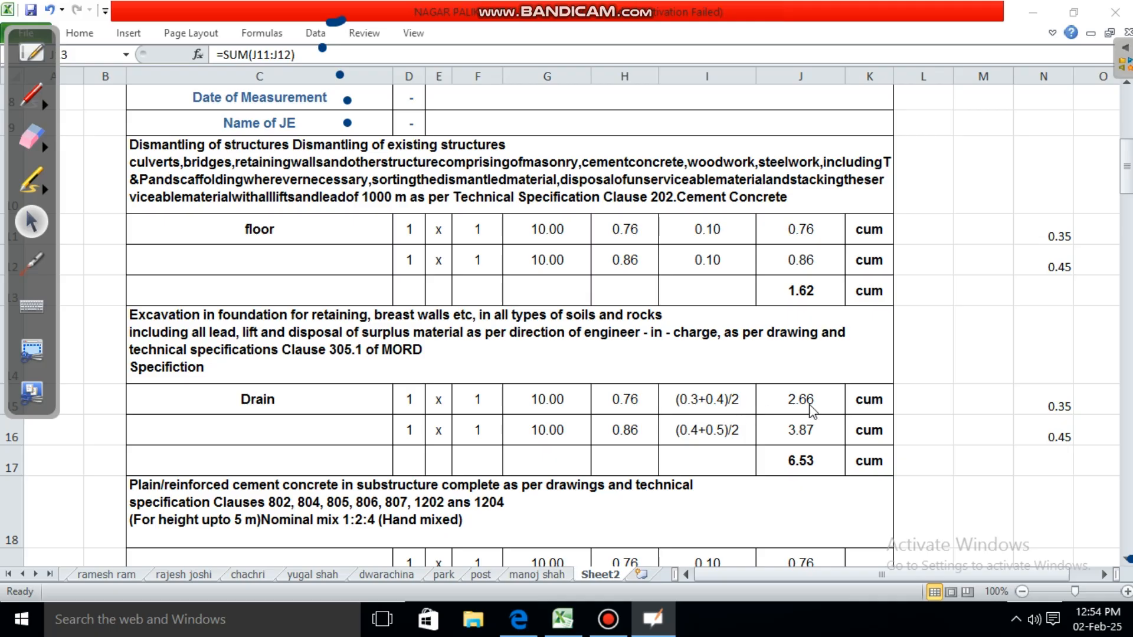
pyautogui.scroll(-1, 561, 445)
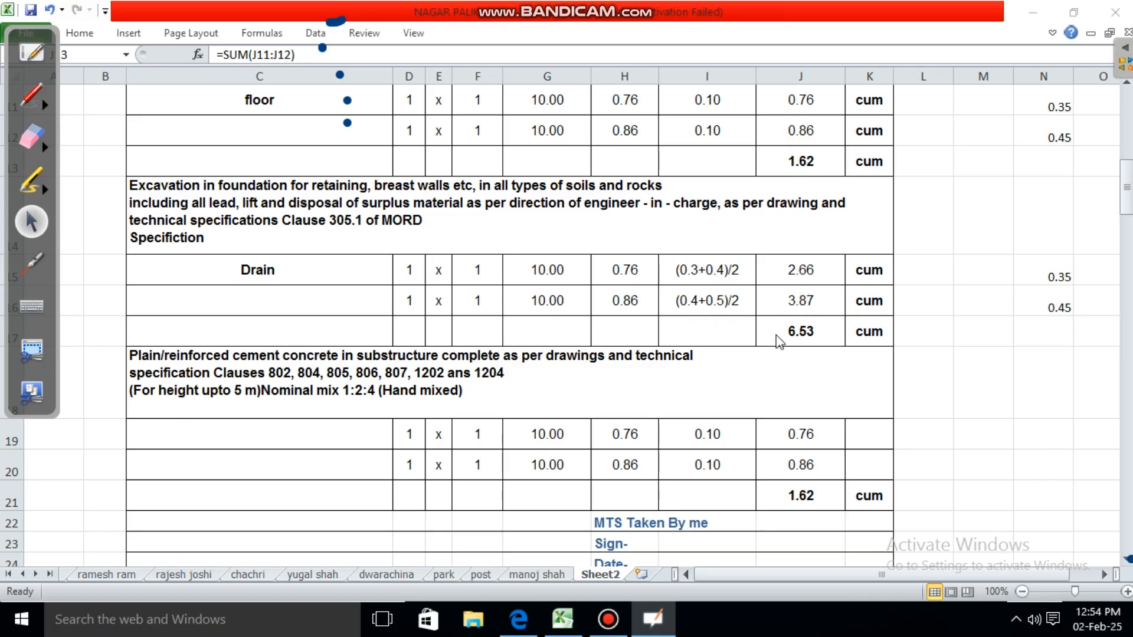
pyautogui.scroll(3, 571, 278)
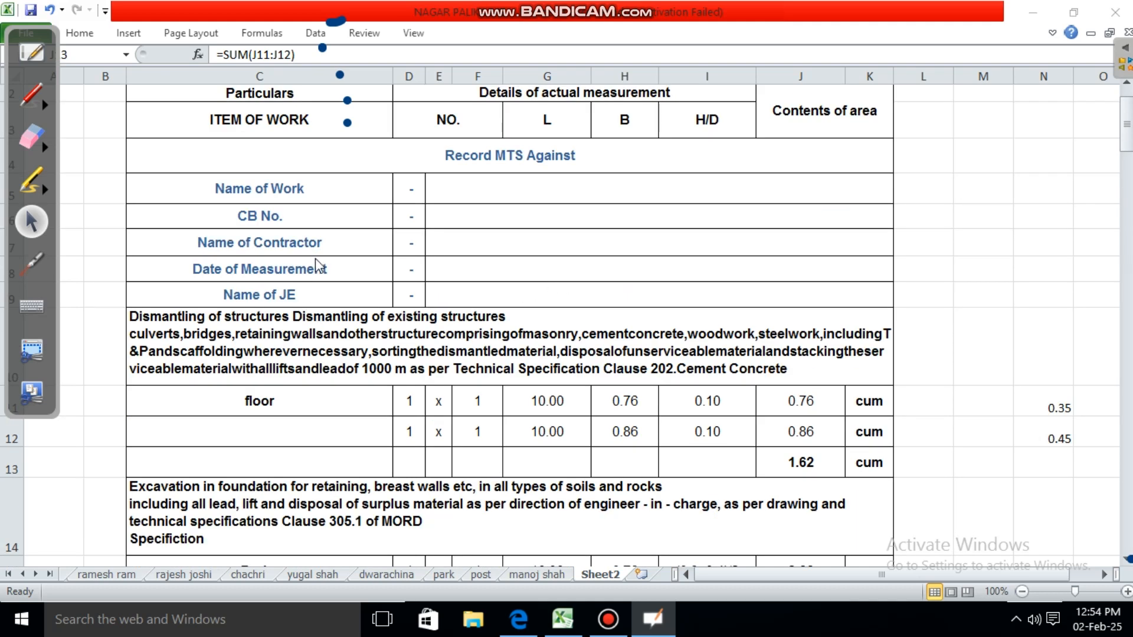
pyautogui.scroll(-1, 318, 268)
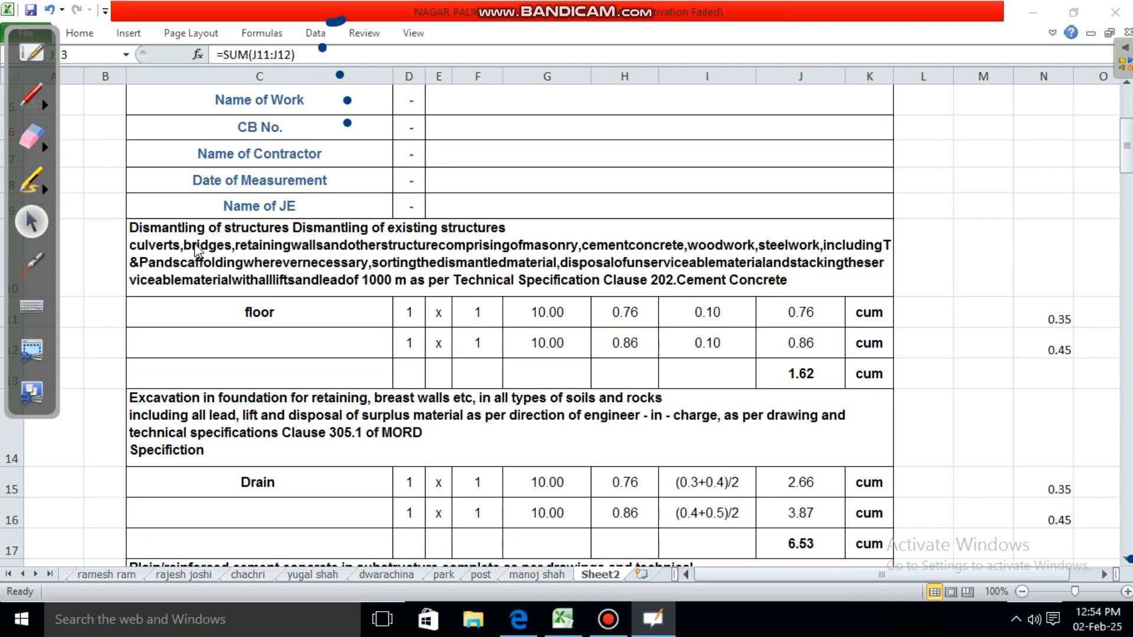
pyautogui.scroll(-1, 366, 265)
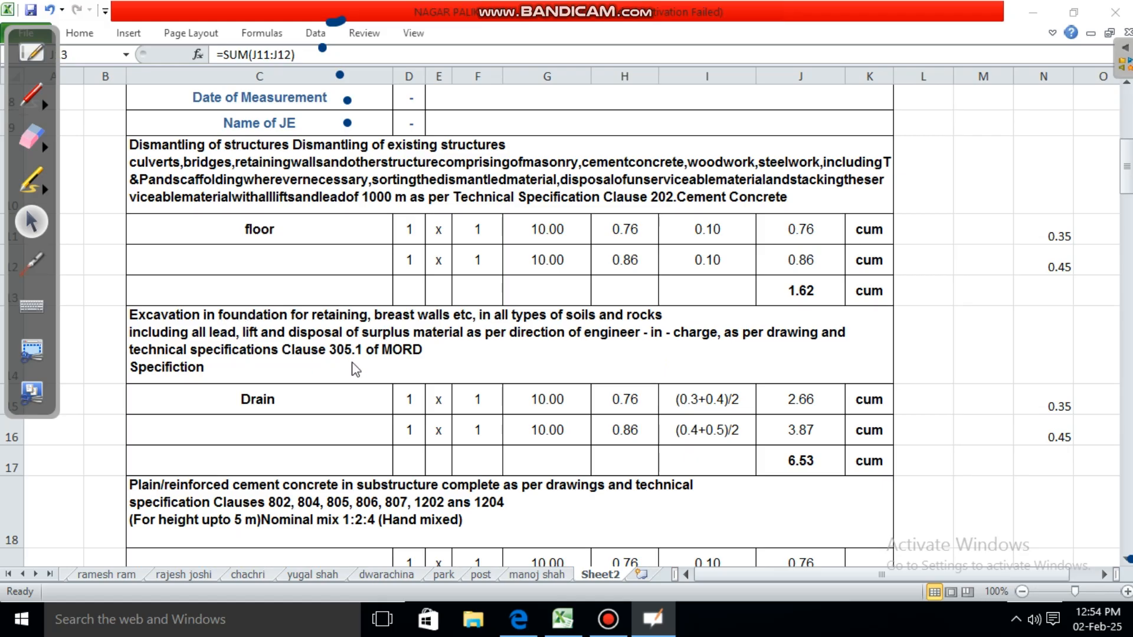
pyautogui.scroll(-1, 369, 366)
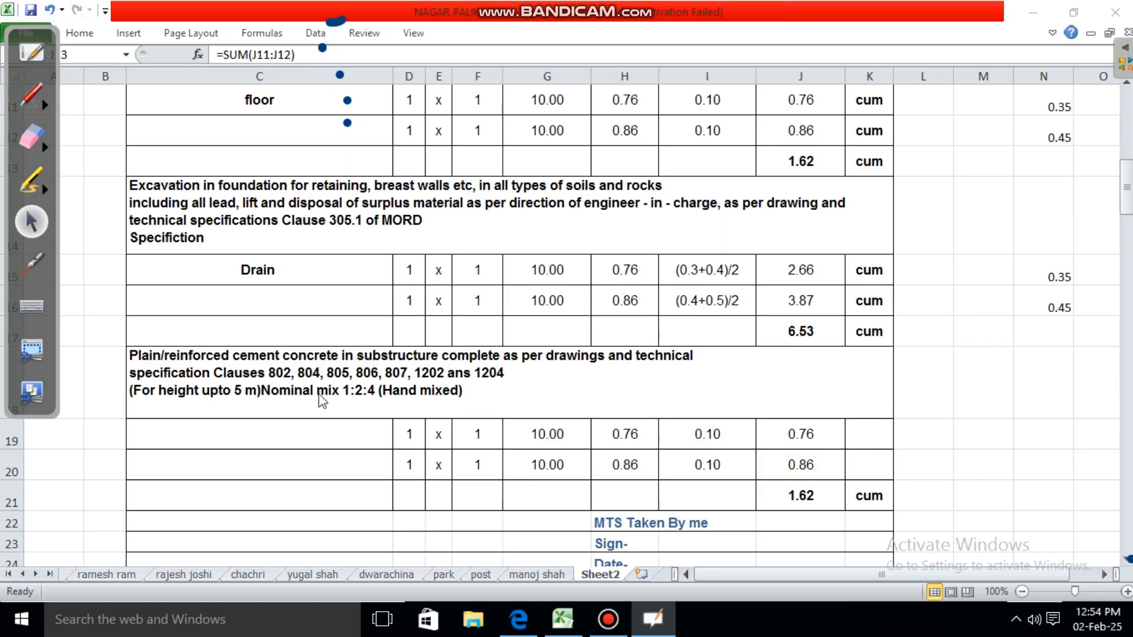
pyautogui.scroll(1, 373, 236)
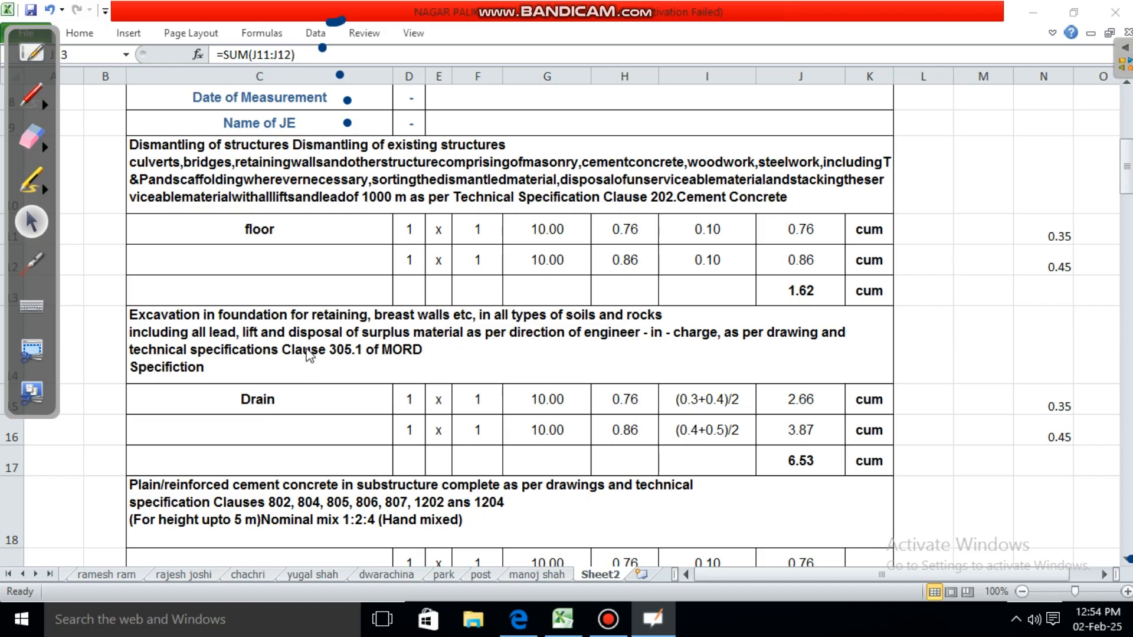
pyautogui.scroll(-1, 308, 371)
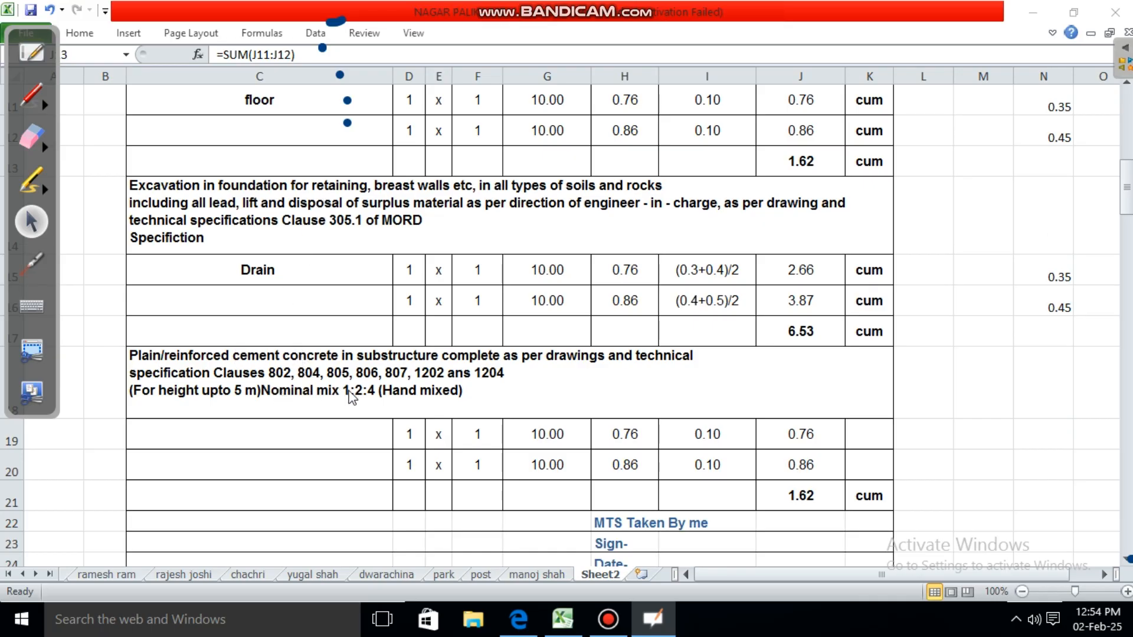
pyautogui.scroll(-1, 416, 405)
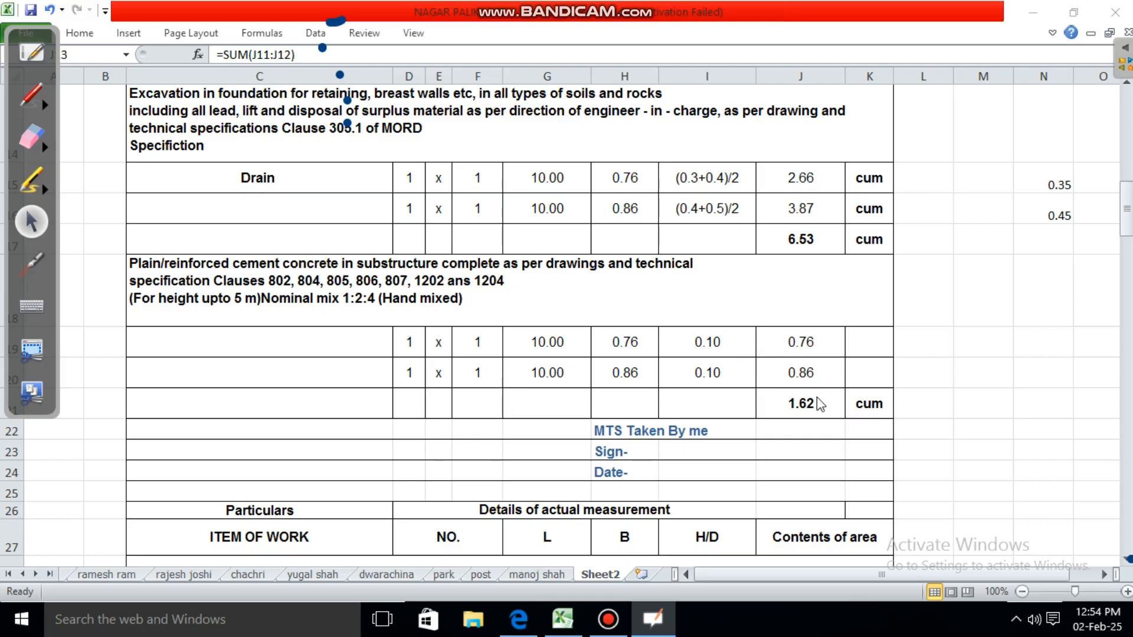
# - Return to the OpenBoard page and view the drain cross-section drawing
pyautogui.click(28, 58)
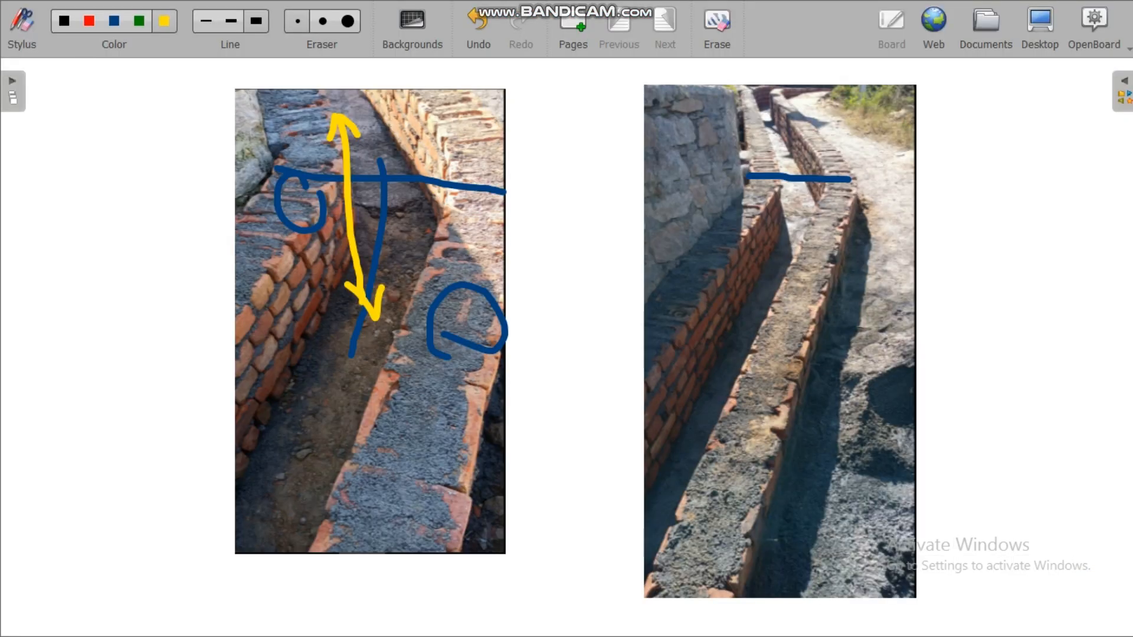
pyautogui.scroll(8, 567, 348)
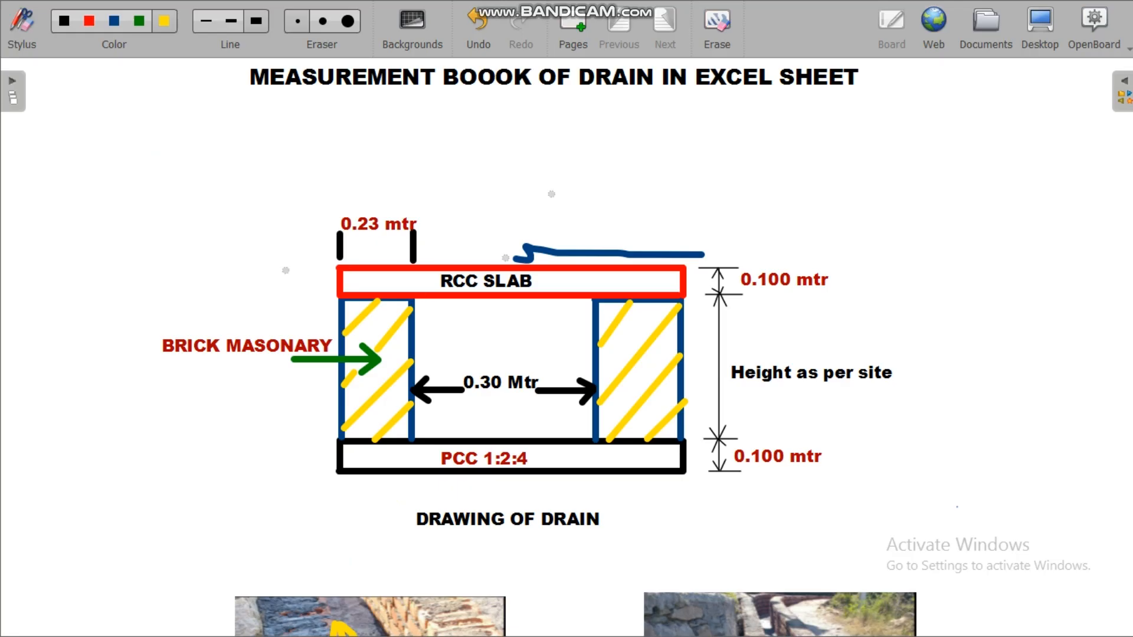
# - Draw a yellow vertical double-headed dimension arrow beside the drain cross-section, spanning from the RCC slab's top to the PCC base
pyautogui.moveTo(95, 265); pyautogui.dragTo(282, 270)
pyautogui.moveTo(144, 267)
pyautogui.mouseDown()
pyautogui.moveTo(144, 484)
pyautogui.moveTo(222, 473)
pyautogui.moveTo(148, 476)
pyautogui.mouseUp()
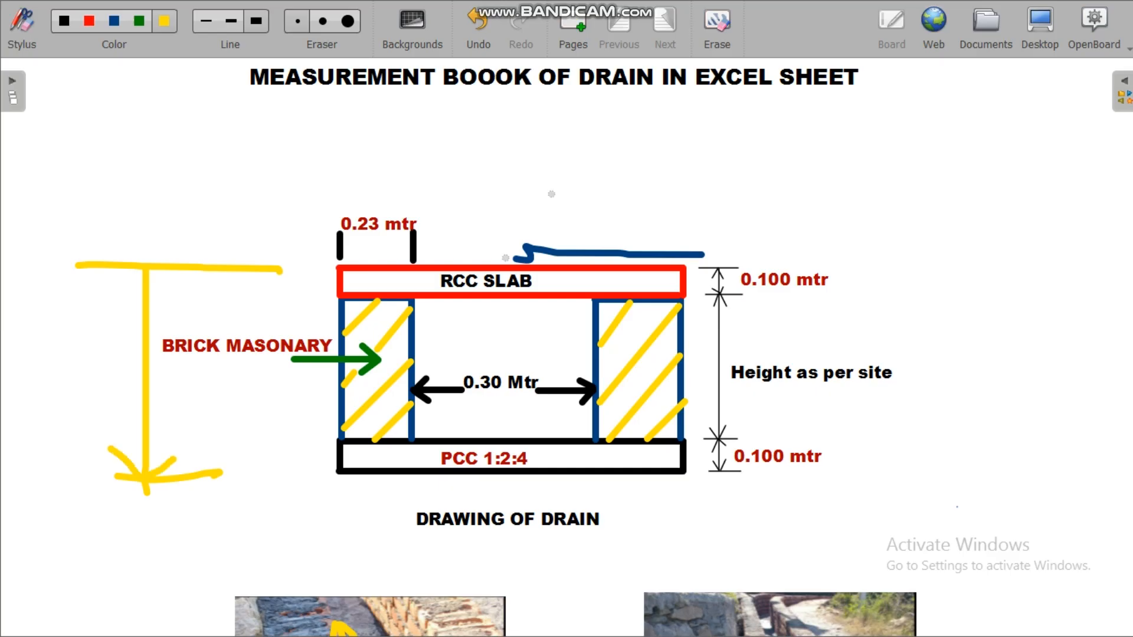
pyautogui.moveTo(145, 270); pyautogui.dragTo(130, 302)
pyautogui.moveTo(148, 273); pyautogui.dragTo(172, 309)
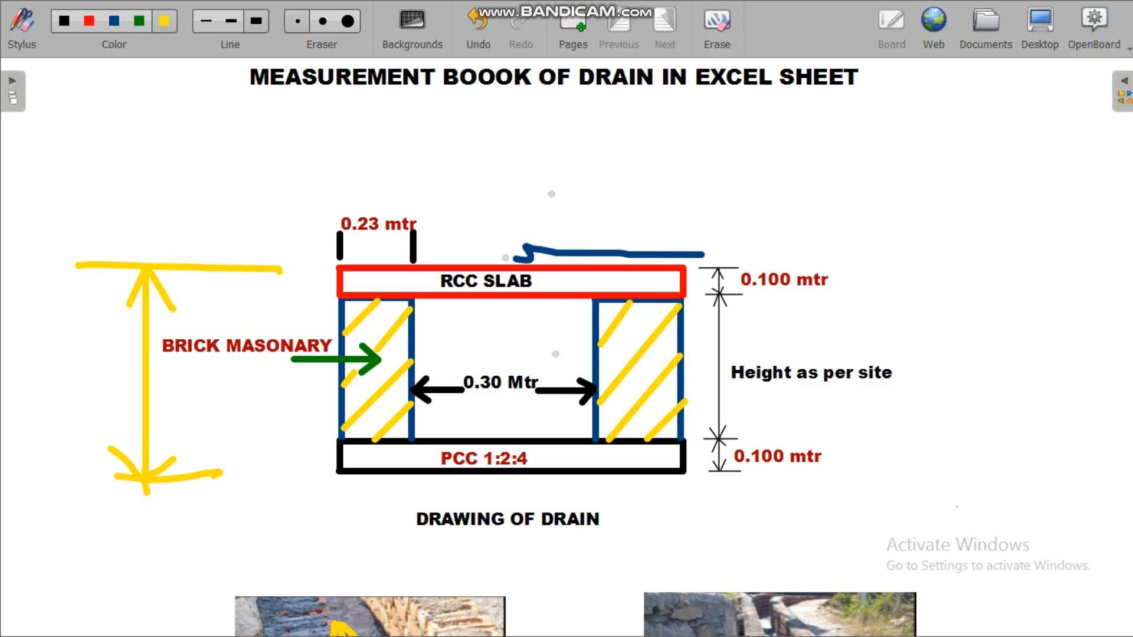
# - Switch to the Excel measurement sheet and review the brick masonry item's record header, heights, dimensions and quantities
pyautogui.click(1040, 23)
pyautogui.scroll(-2, 589, 313)
pyautogui.scroll(2, 479, 313)
pyautogui.scroll(-3, 463, 325)
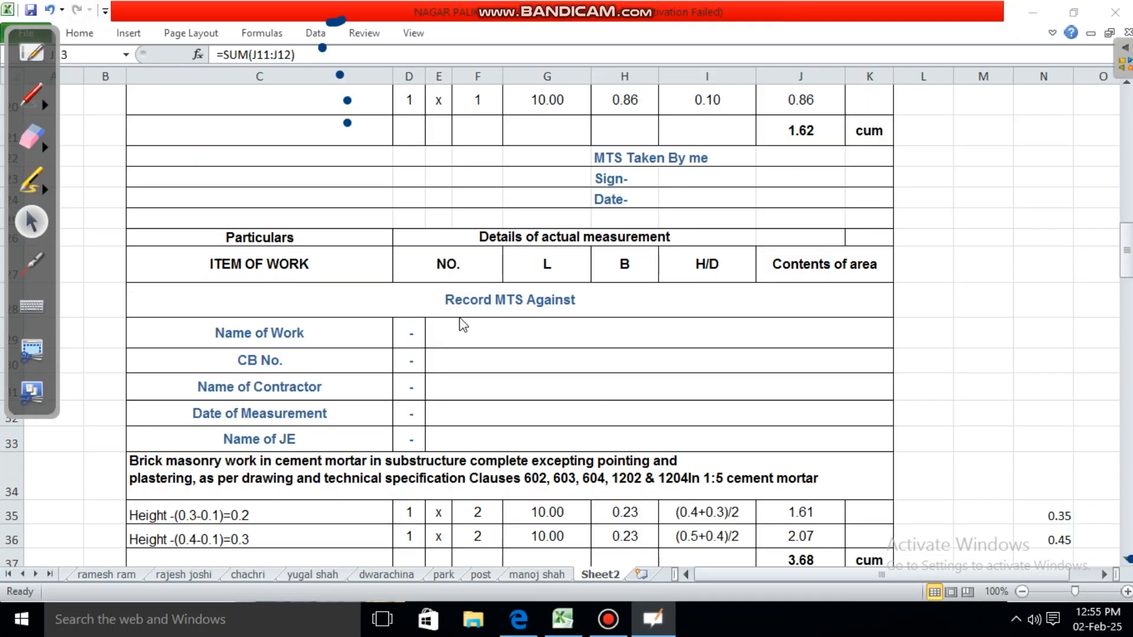
pyautogui.click(907, 203)
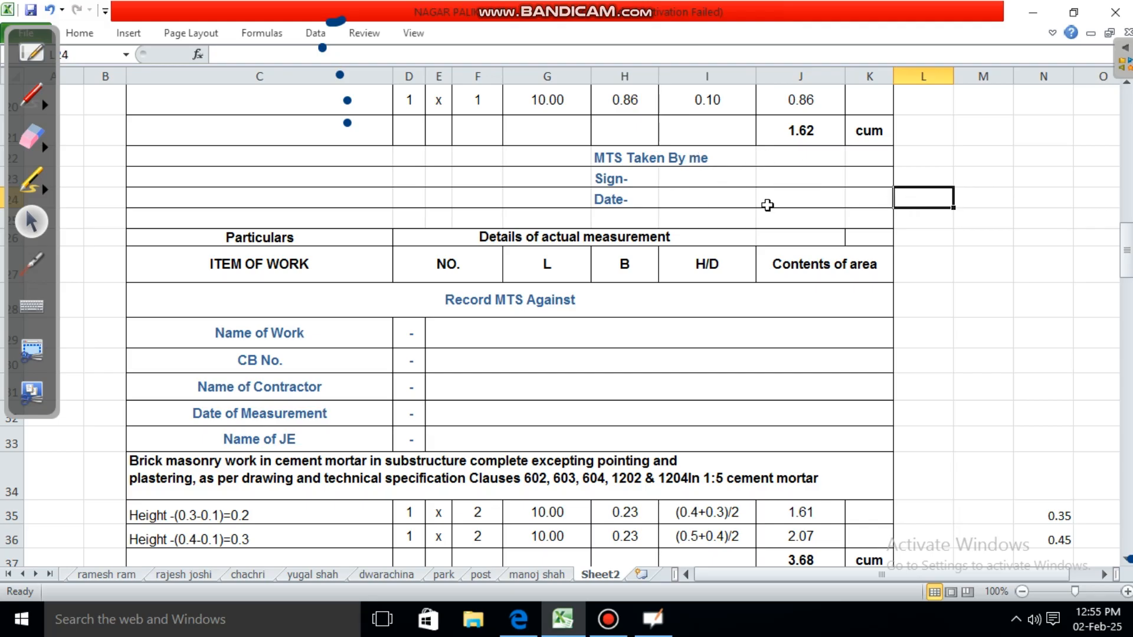
pyautogui.scroll(6, 767, 205)
pyautogui.scroll(-7, 764, 236)
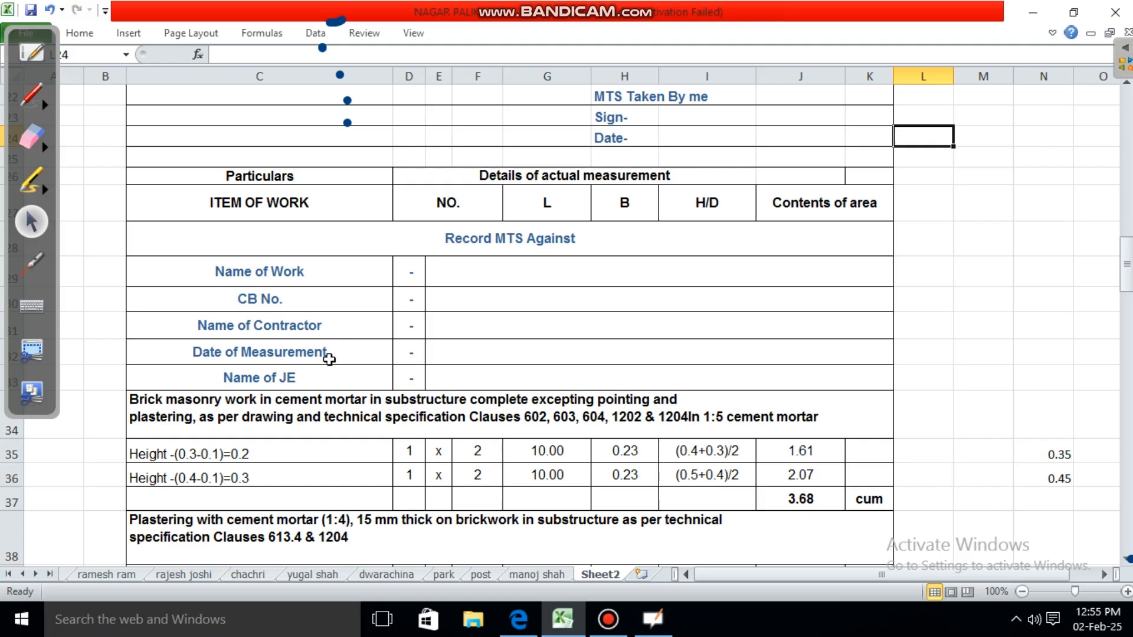
pyautogui.scroll(-1, 331, 359)
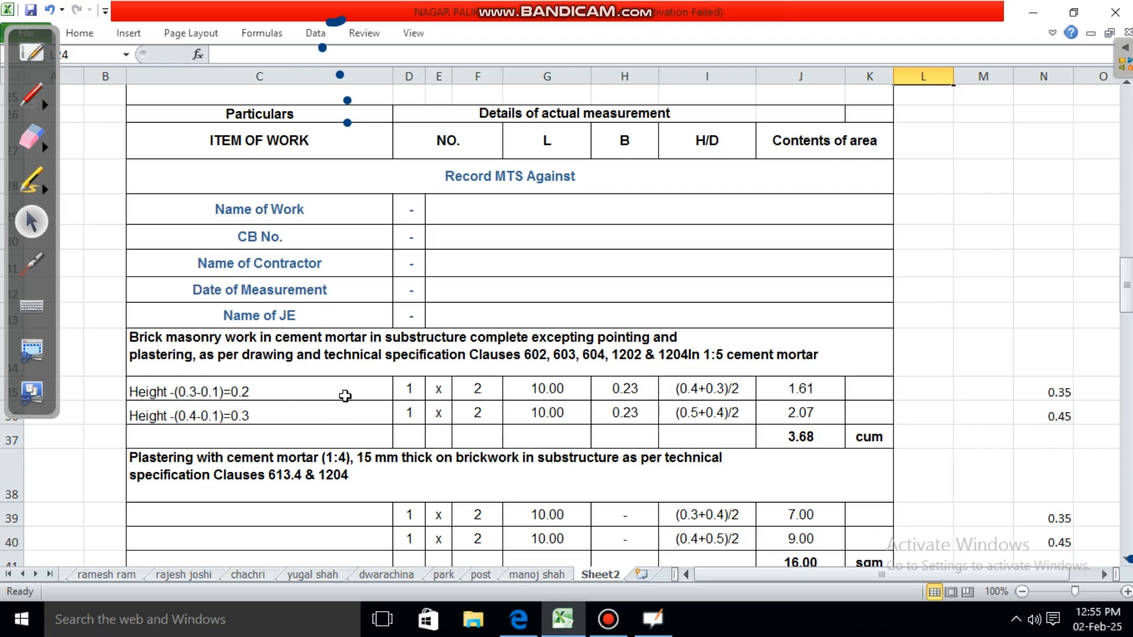
pyautogui.scroll(-1, 612, 379)
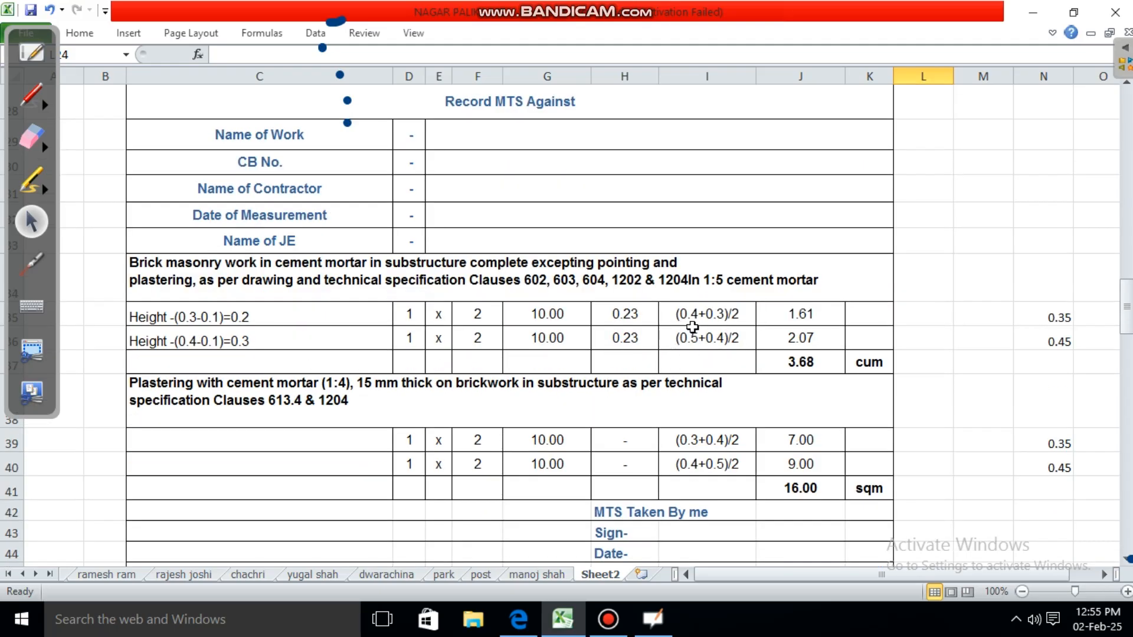
# - Compare the brick masonry height values with the depths used in the drain excavation rows
pyautogui.scroll(7, 696, 326)
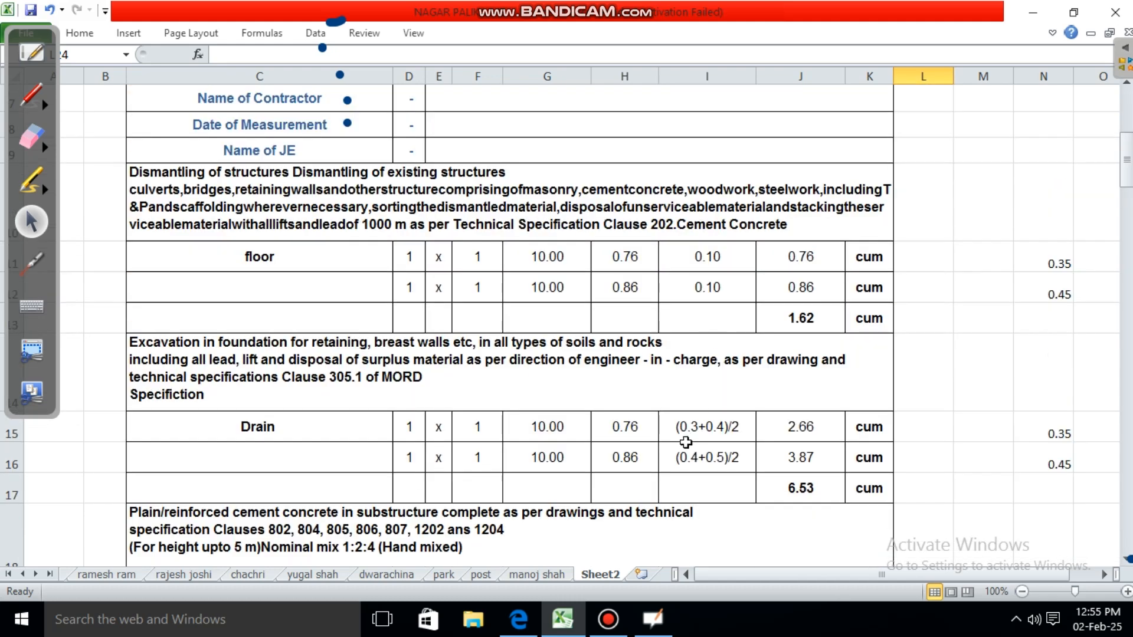
pyautogui.scroll(-5, 718, 443)
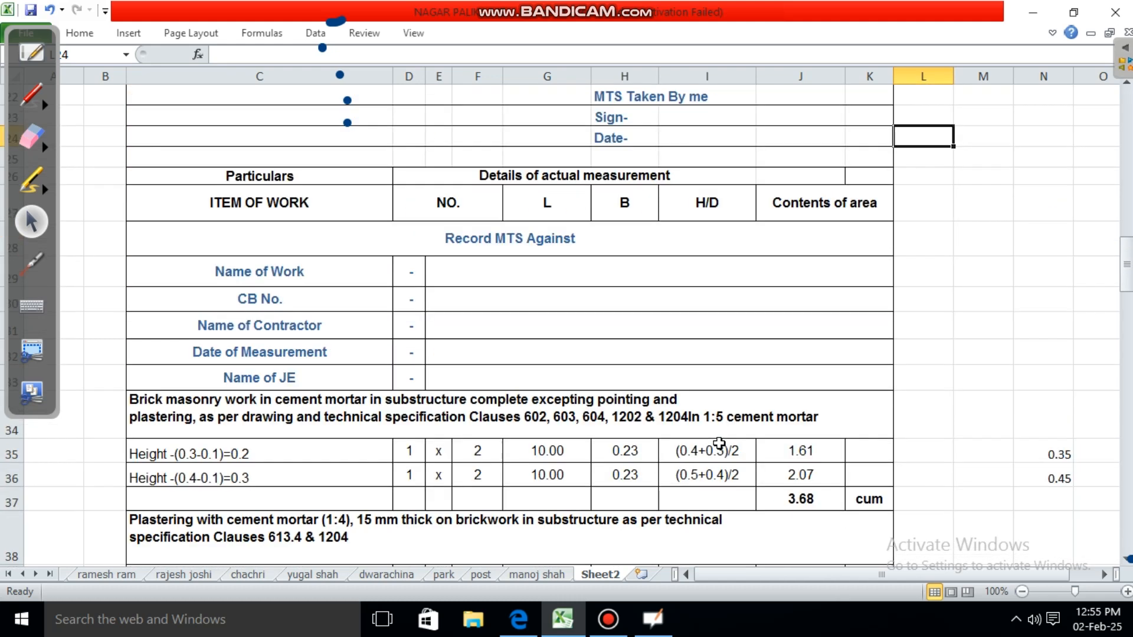
pyautogui.scroll(2, 717, 434)
pyautogui.scroll(2, 715, 423)
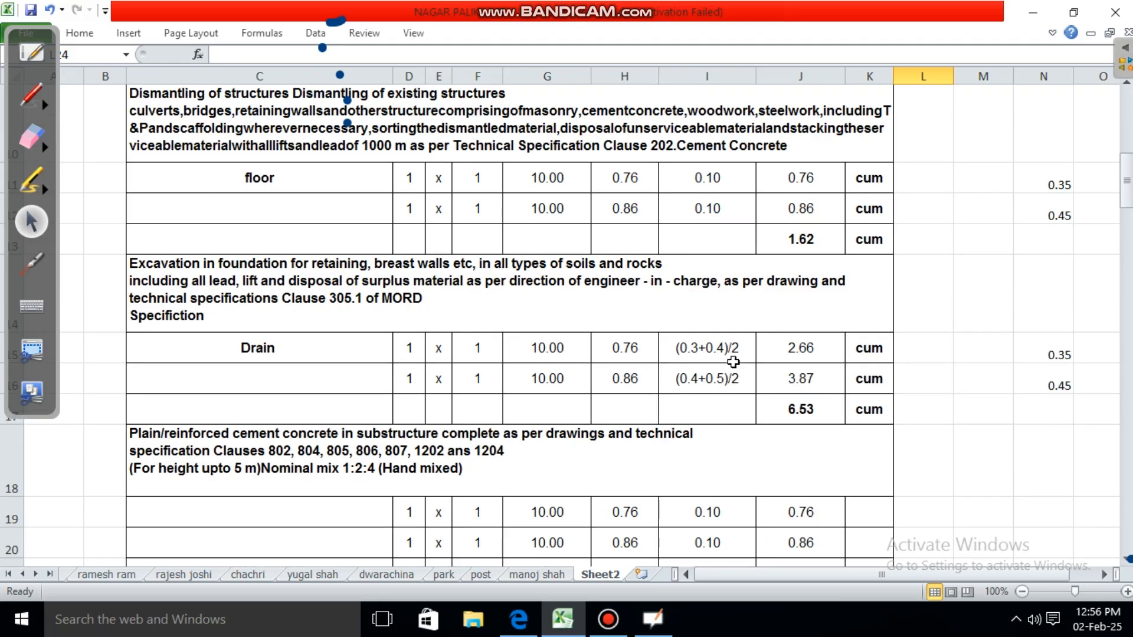
pyautogui.scroll(-3, 705, 370)
pyautogui.scroll(-3, 705, 370)
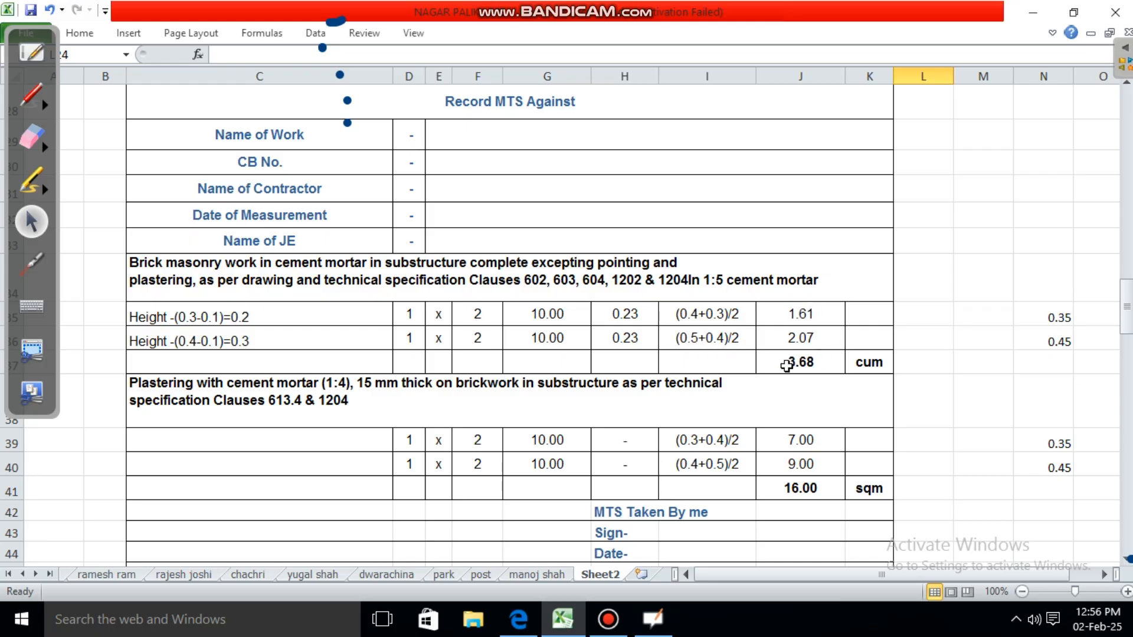
# - Examine the plastering, second 1:2:4 concrete and HYSD bar reinforcement items with their measurements and quantities
pyautogui.scroll(-1, 784, 377)
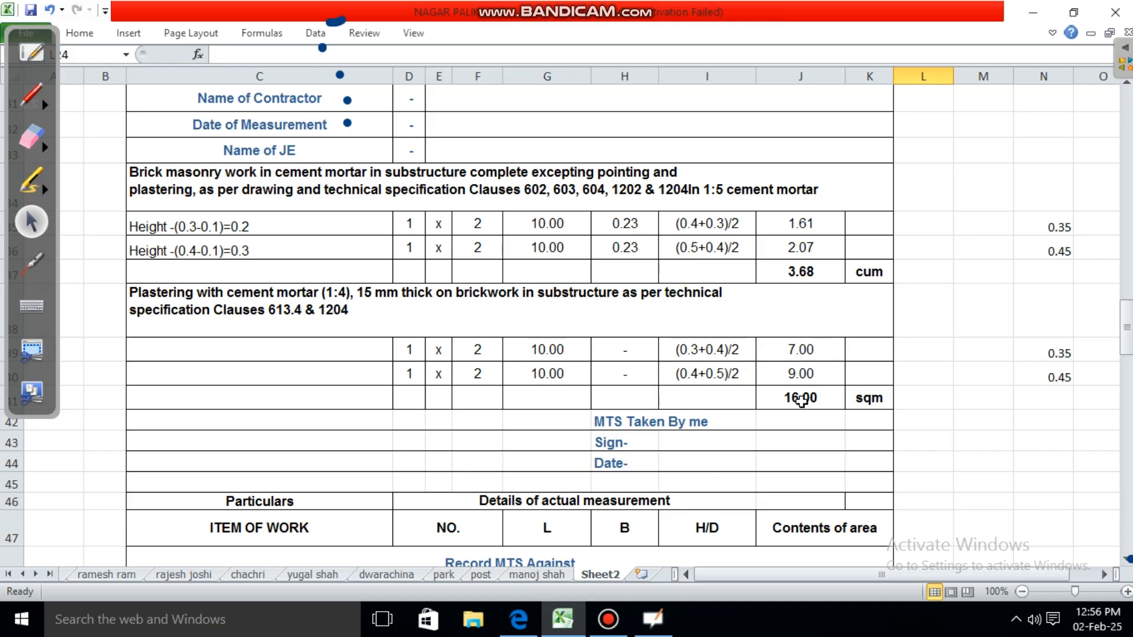
pyautogui.scroll(-1, 801, 400)
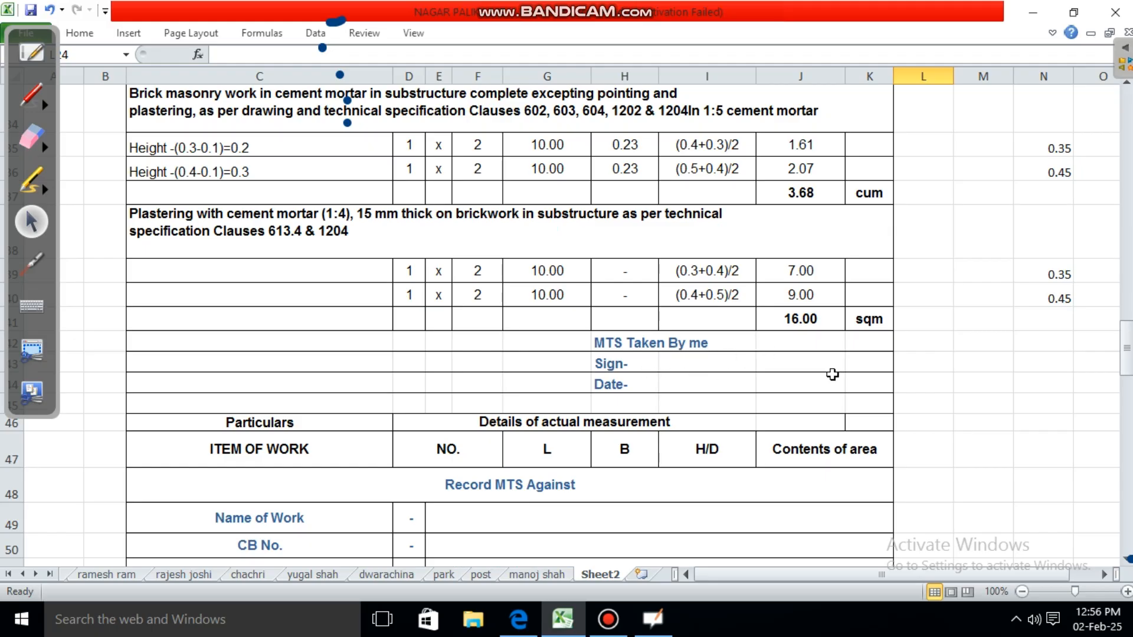
pyautogui.scroll(-2, 826, 369)
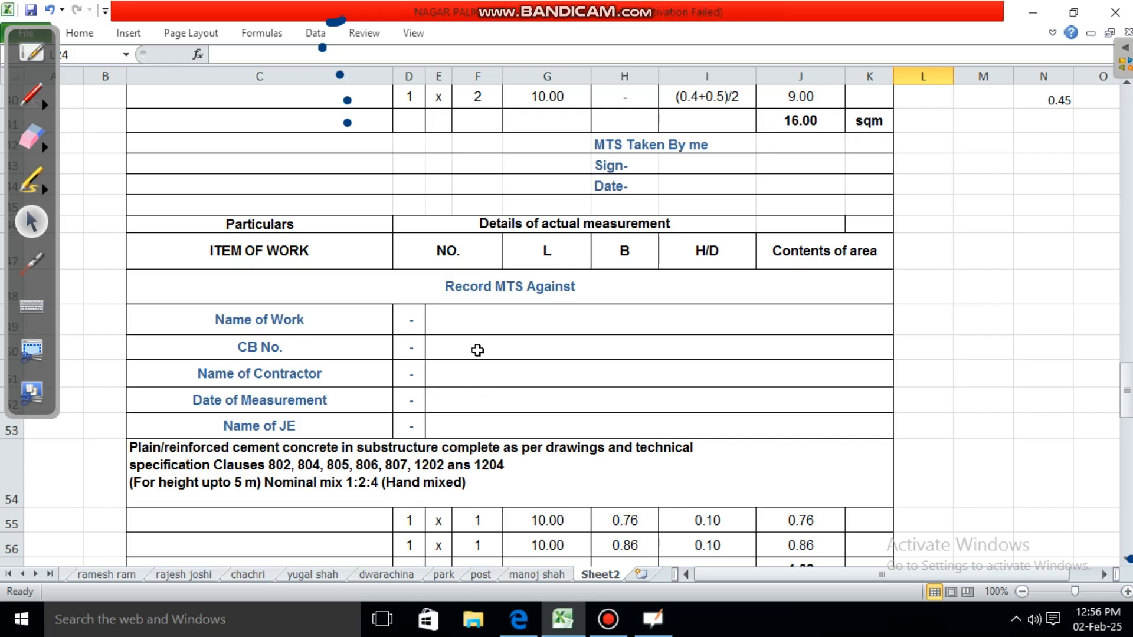
pyautogui.scroll(-1, 483, 352)
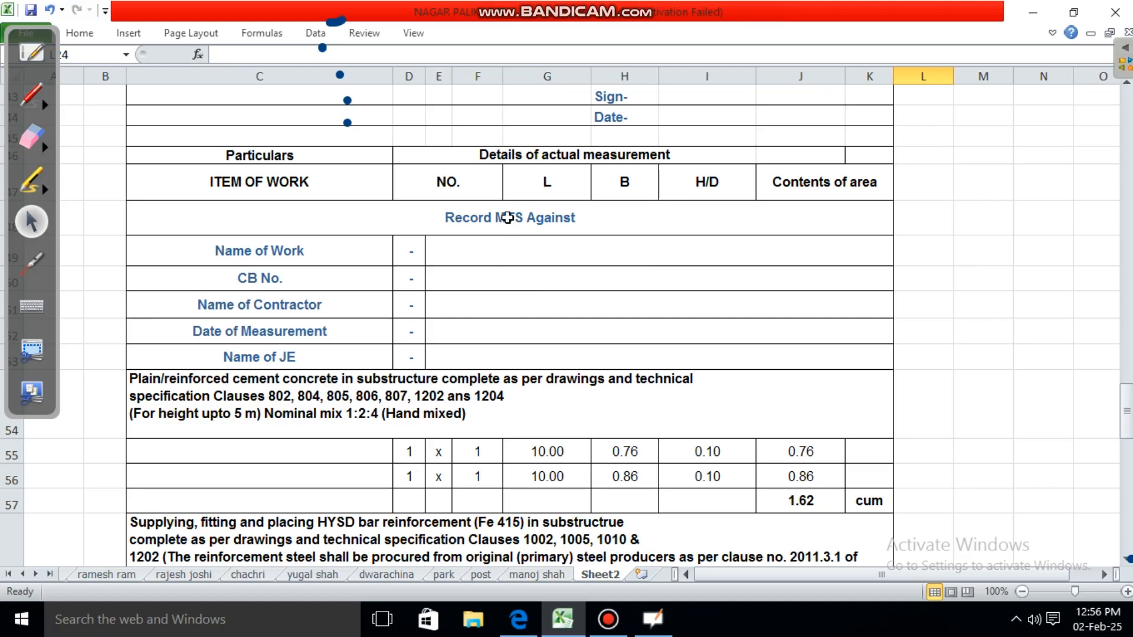
pyautogui.scroll(-1, 460, 339)
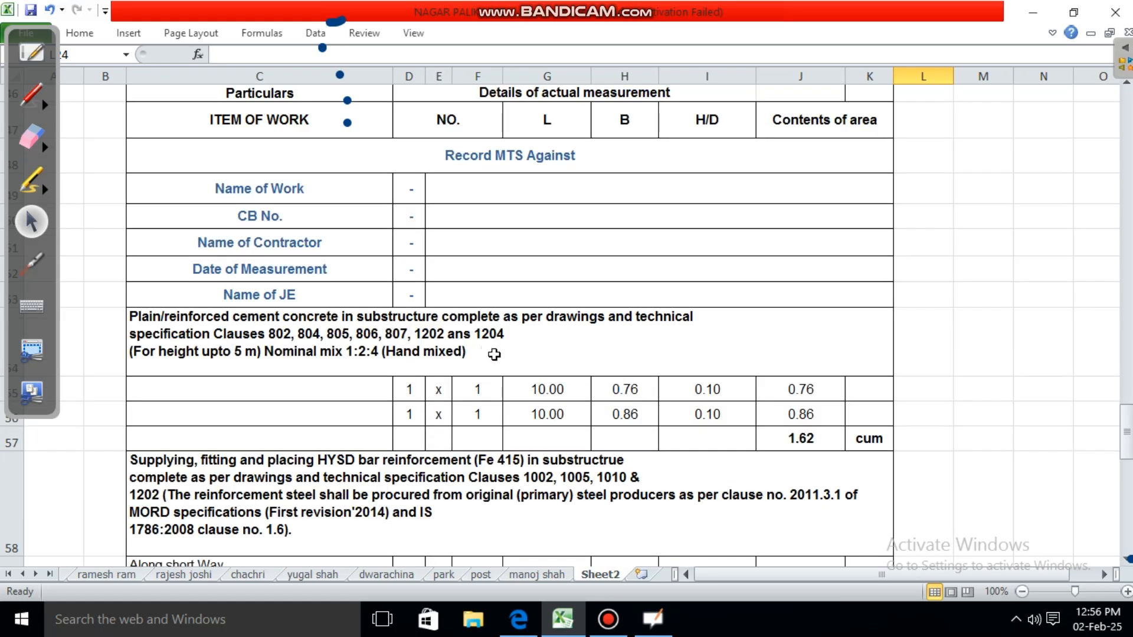
pyautogui.scroll(-1, 490, 367)
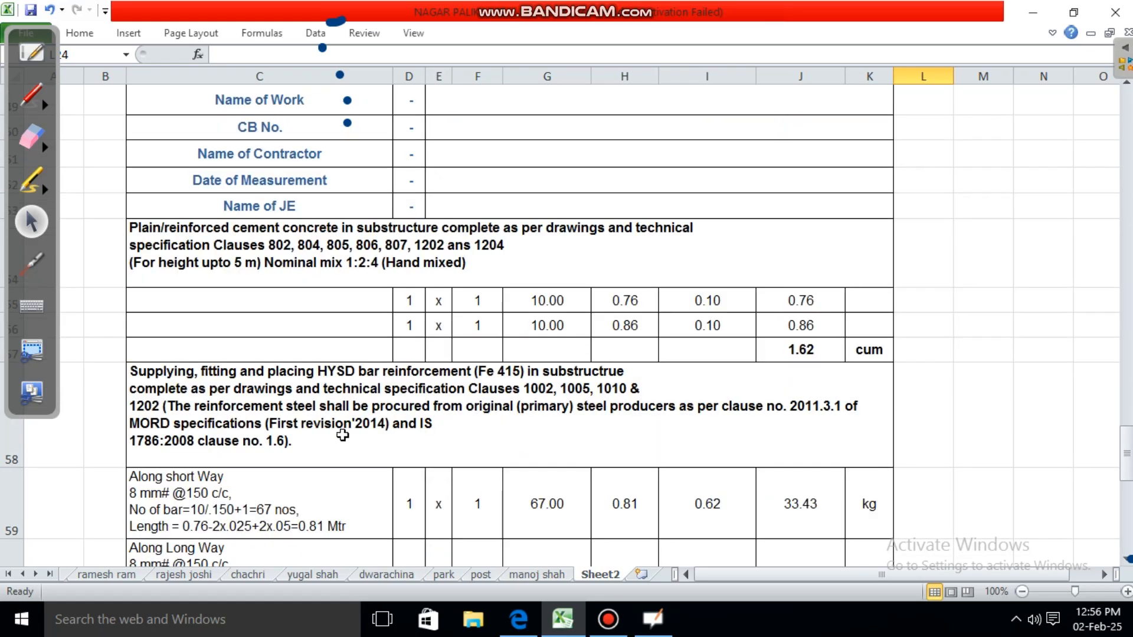
pyautogui.scroll(-1, 478, 395)
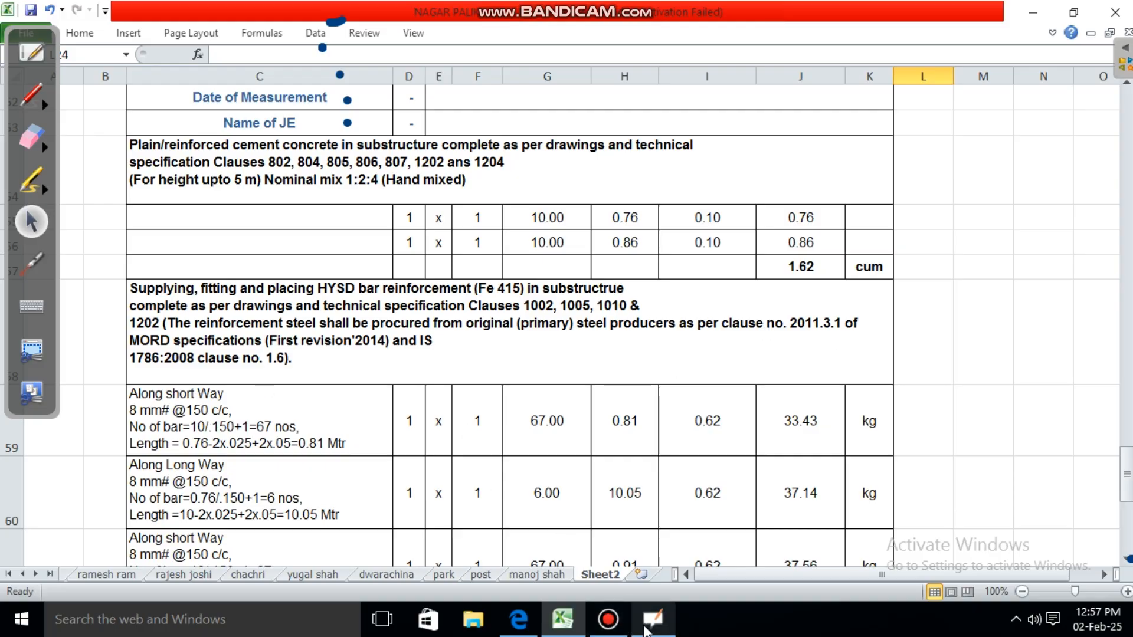
# - Switch to the OpenBoard page and mark the reinforcement on the second drain photo with yellow lines along and across the drain
pyautogui.click(31, 51)
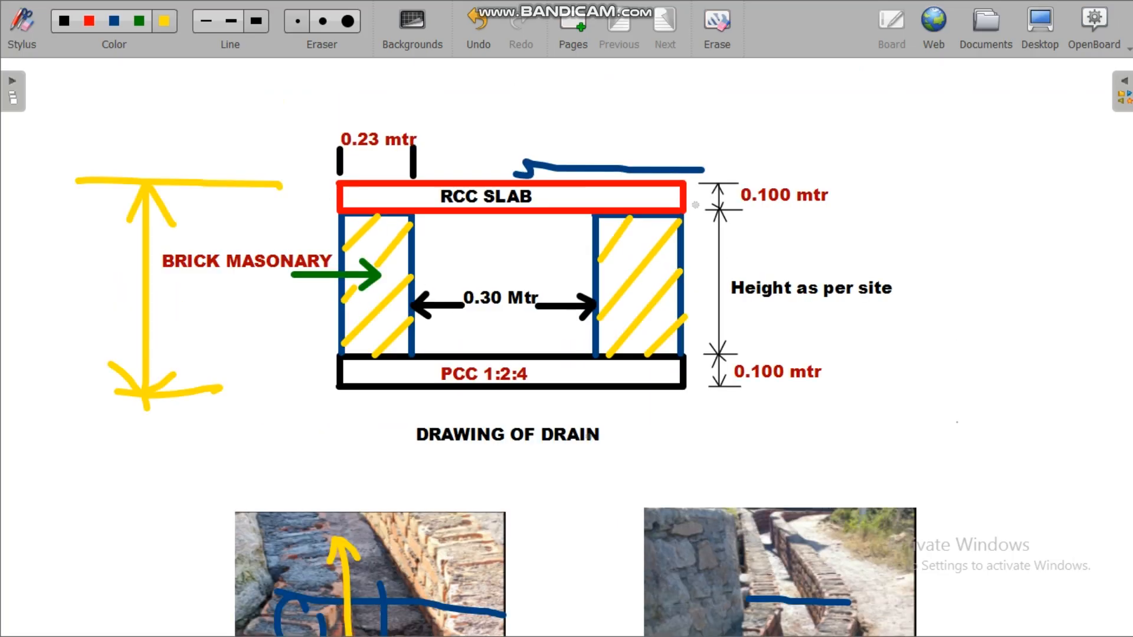
pyautogui.scroll(-5, 640, 502)
pyautogui.moveTo(795, 612)
pyautogui.mouseDown()
pyautogui.moveTo(857, 397)
pyautogui.moveTo(870, 282)
pyautogui.moveTo(846, 167)
pyautogui.mouseUp()
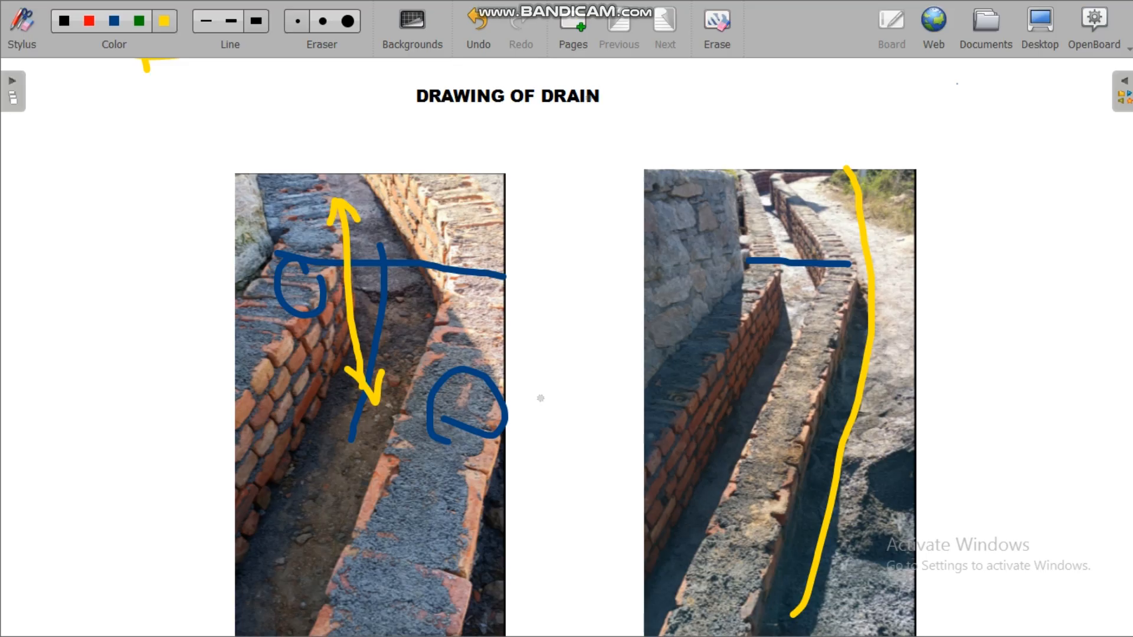
pyautogui.moveTo(650, 419); pyautogui.dragTo(821, 421)
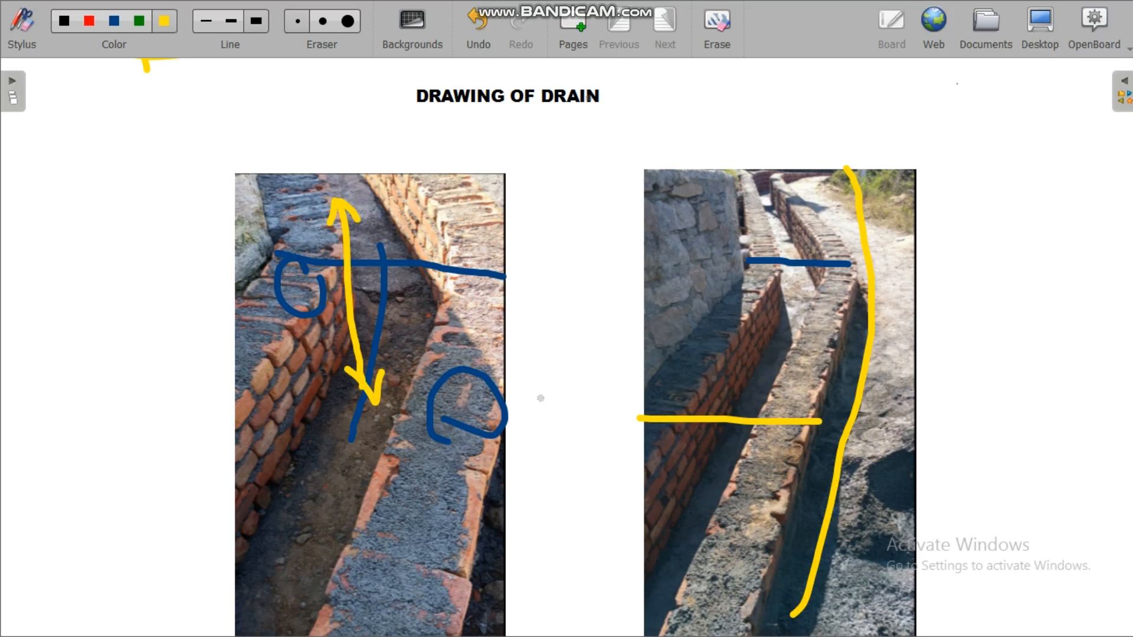
pyautogui.moveTo(661, 396); pyautogui.dragTo(803, 401)
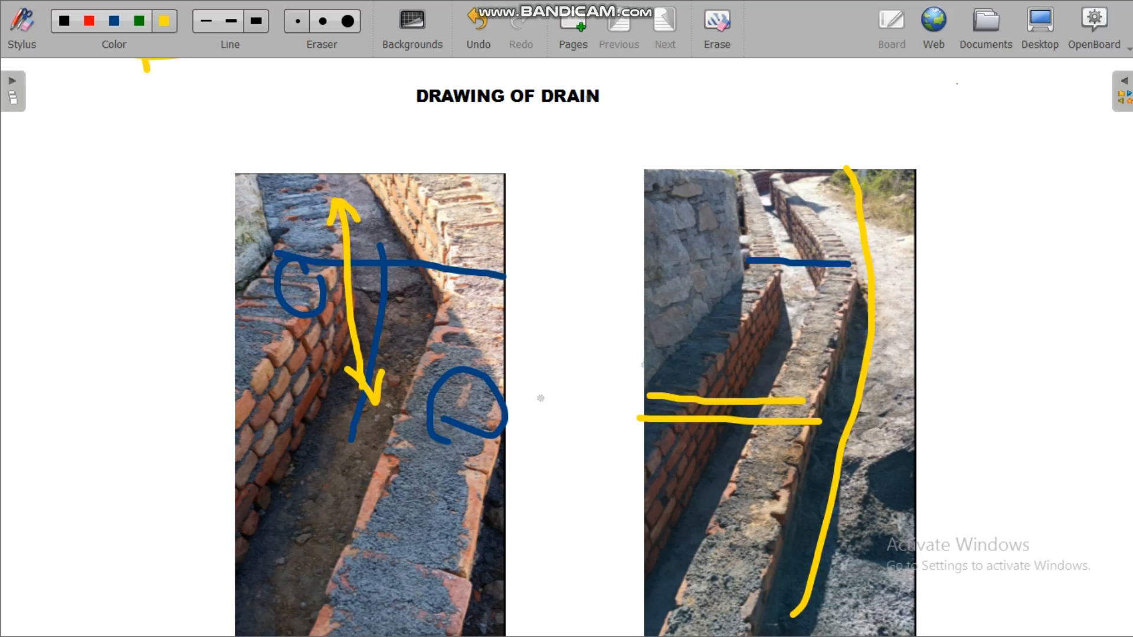
pyautogui.moveTo(655, 367); pyautogui.dragTo(814, 370)
pyautogui.moveTo(675, 344); pyautogui.dragTo(828, 349)
pyautogui.moveTo(825, 177)
pyautogui.mouseDown()
pyautogui.moveTo(835, 294)
pyautogui.moveTo(817, 477)
pyautogui.moveTo(795, 558)
pyautogui.mouseUp()
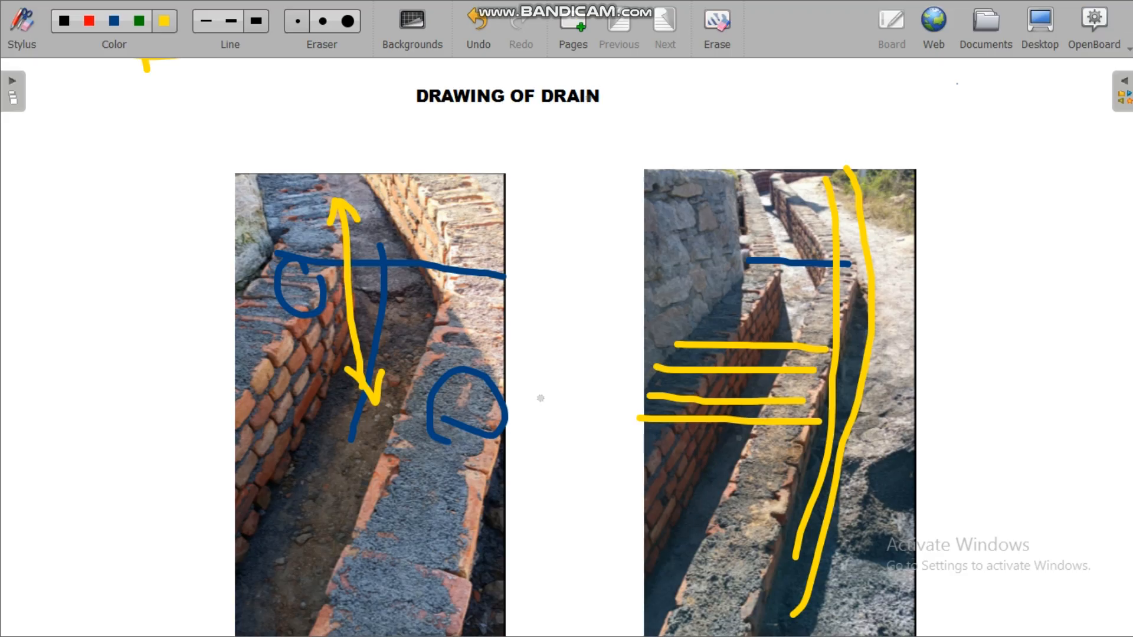
# - Switch back to the Excel sheet and set the first short-way reinforcement row's unit weight to 0.395
pyautogui.click(1043, 30)
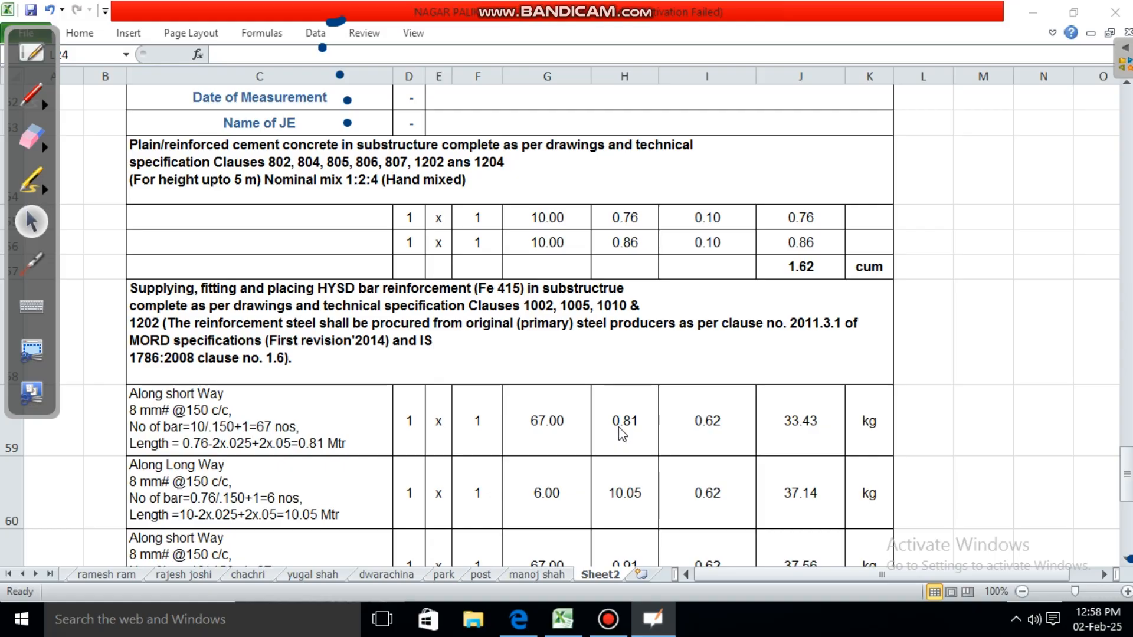
pyautogui.click(710, 433)
pyautogui.write('0.395')
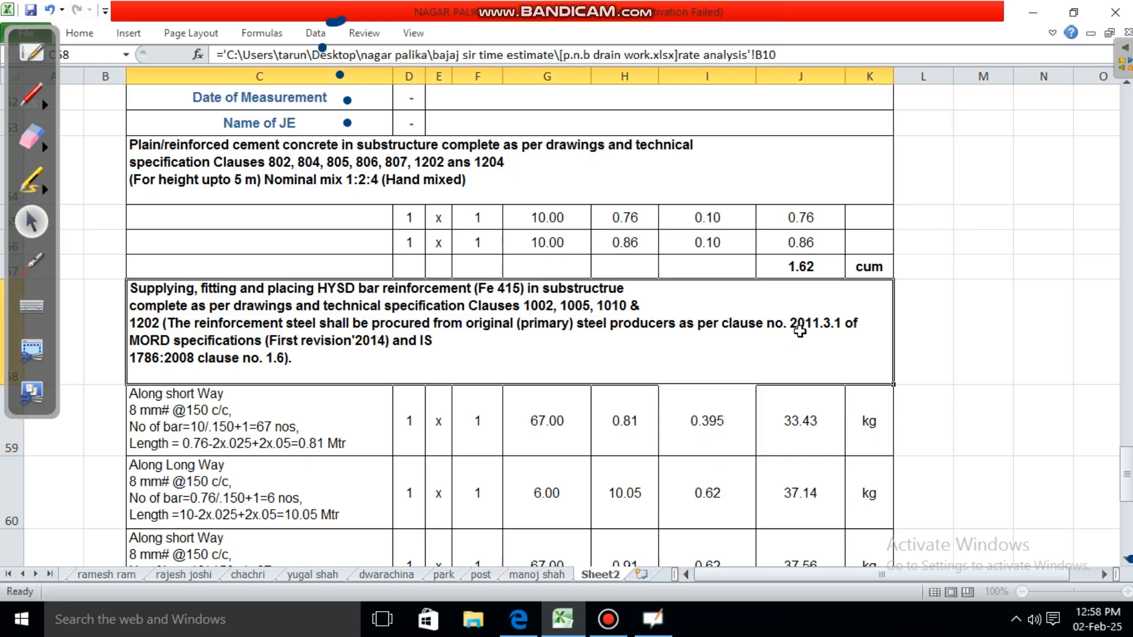
pyautogui.press('Return')
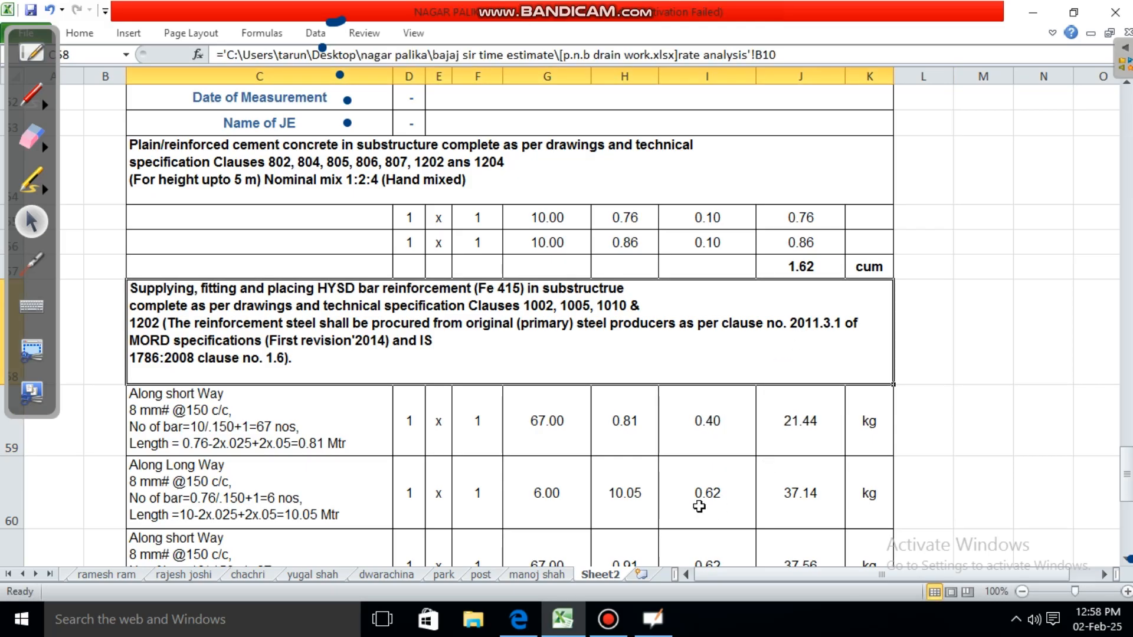
# - Fill the first row's unit weight down to the remaining reinforcement rows and select the second row's quantity formula
pyautogui.click(721, 437)
pyautogui.moveTo(755, 456); pyautogui.dragTo(753, 491)
pyautogui.click(774, 341)
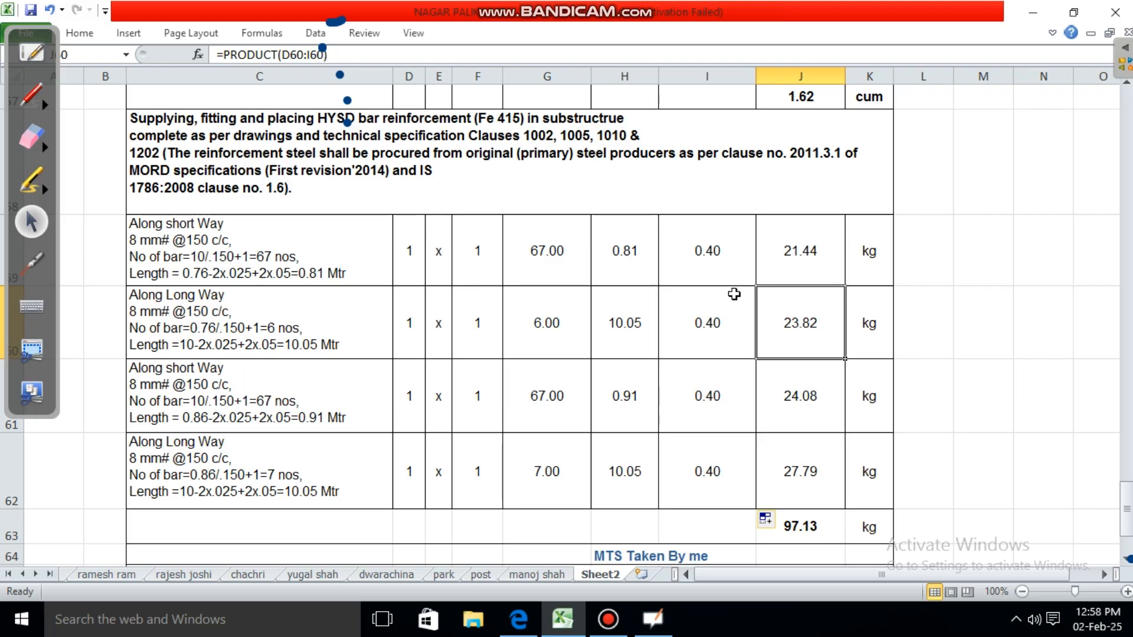
# - Switch to the OpenBoard page to view both marked drain photos, and return to the Excel sheet
pyautogui.click(31, 54)
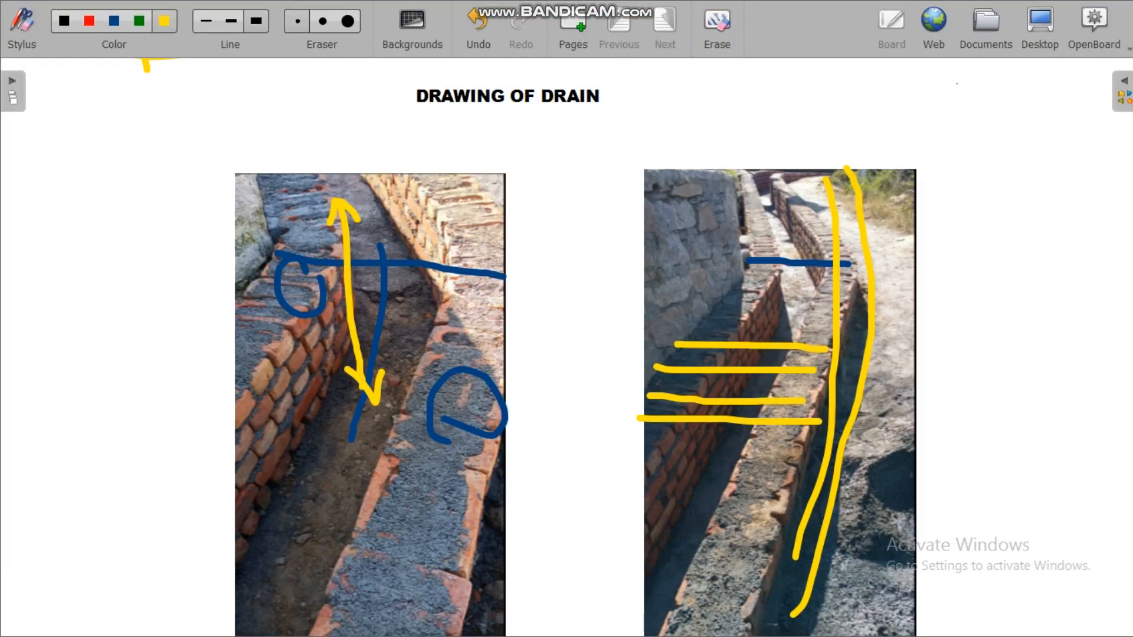
pyautogui.scroll(-3, 567, 348)
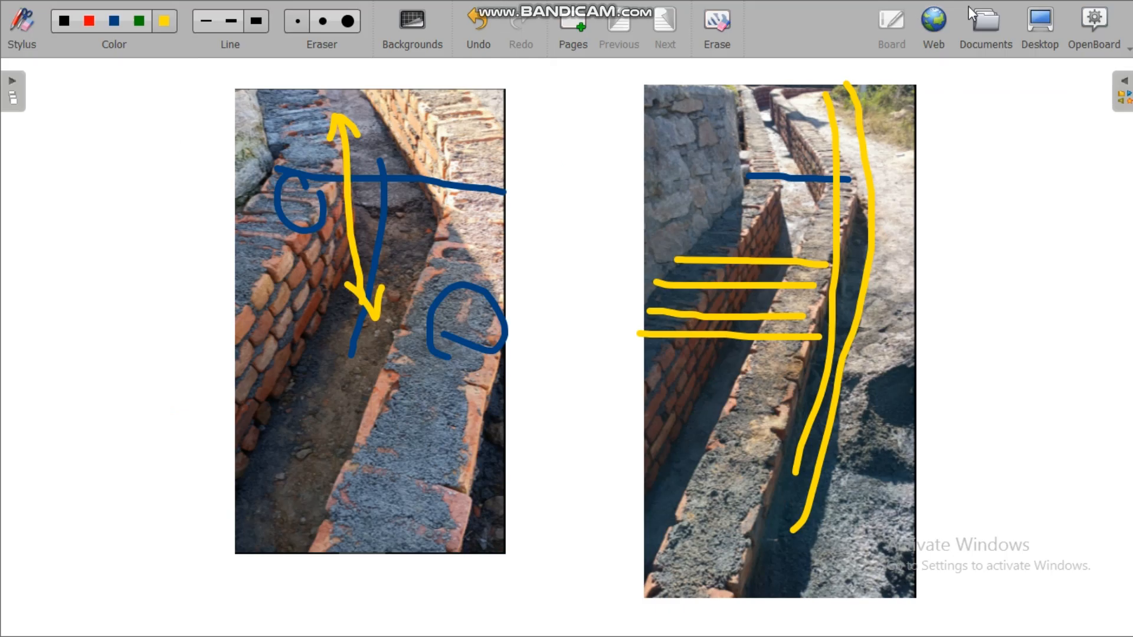
pyautogui.click(988, 20)
pyautogui.click(1056, 18)
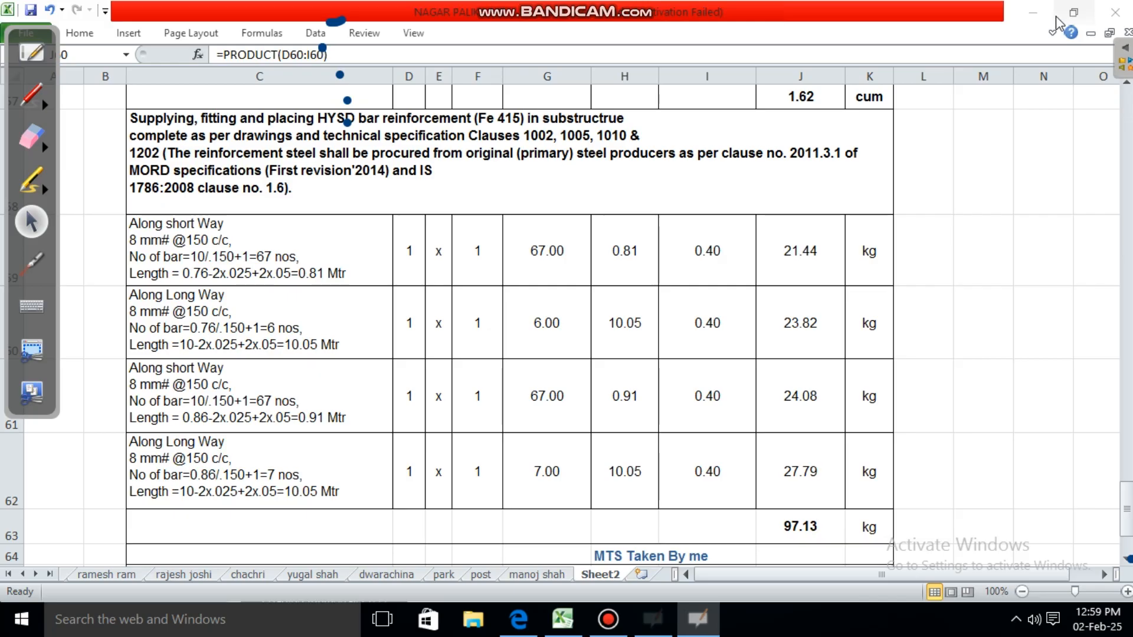
# - Review the reinforcement rows and the whole measurement sheet, from the dismantling item to the closing signature and date lines
pyautogui.scroll(-1, 507, 306)
pyautogui.scroll(1, 460, 306)
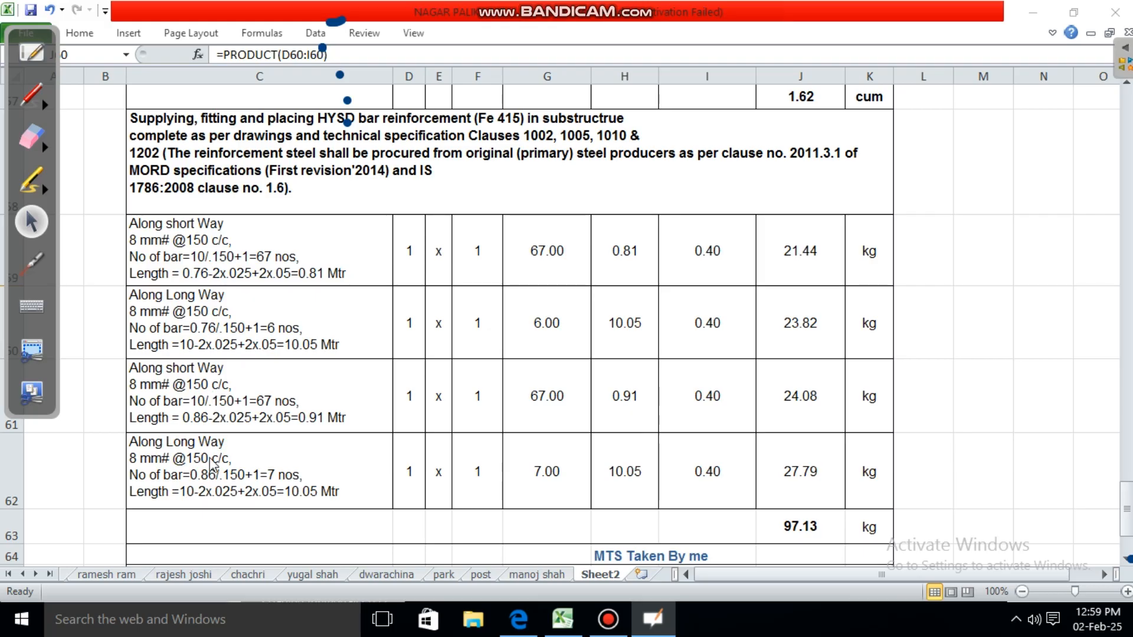
pyautogui.scroll(-1, 754, 408)
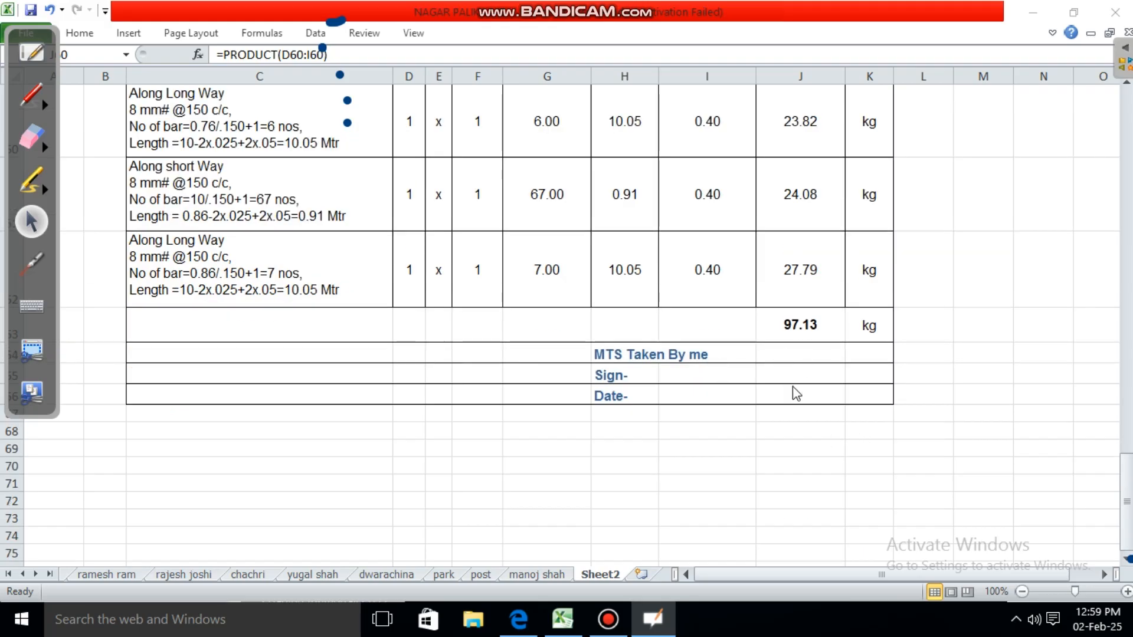
pyautogui.scroll(8, 793, 388)
pyautogui.scroll(12, 797, 398)
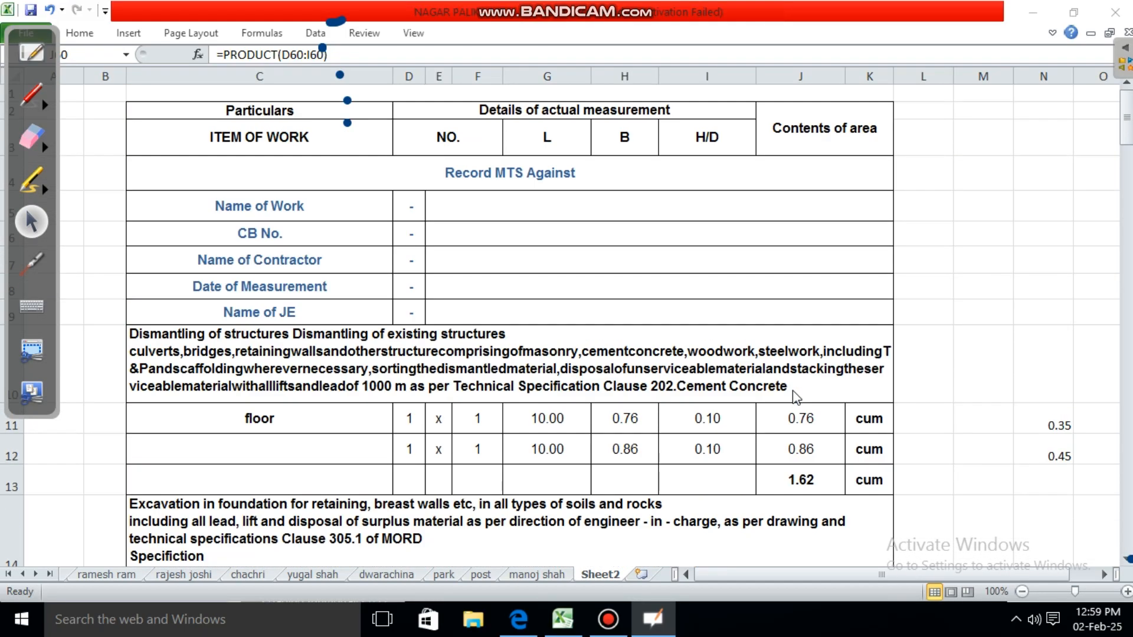
pyautogui.scroll(-2, 510, 295)
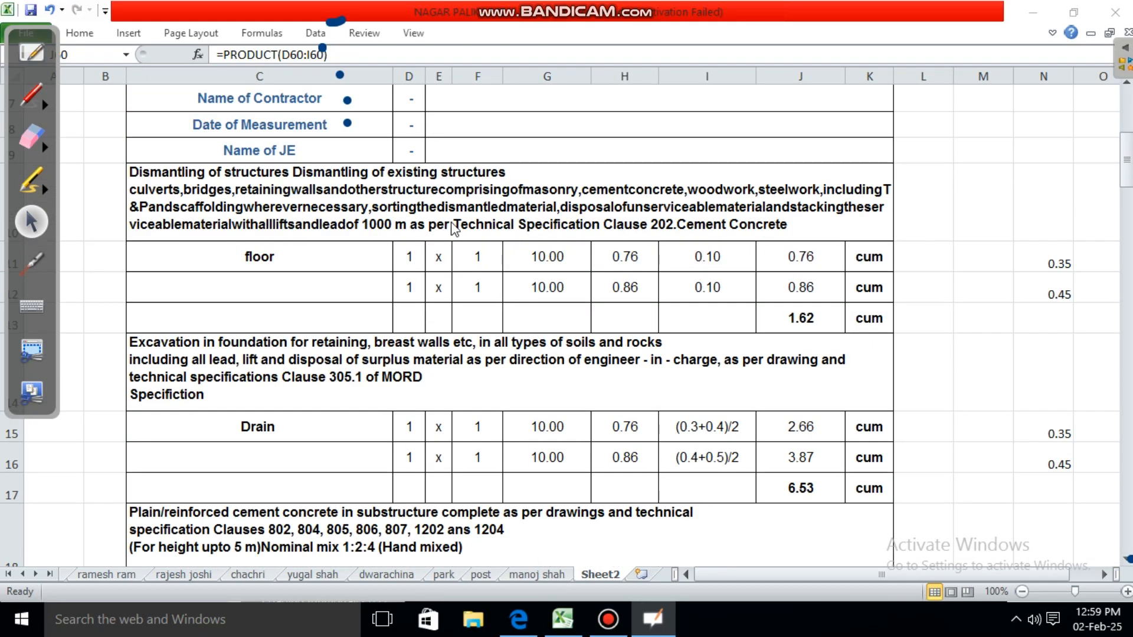
pyautogui.scroll(-4, 484, 272)
pyautogui.scroll(-8, 485, 276)
pyautogui.scroll(-4, 494, 298)
pyautogui.scroll(-2, 548, 320)
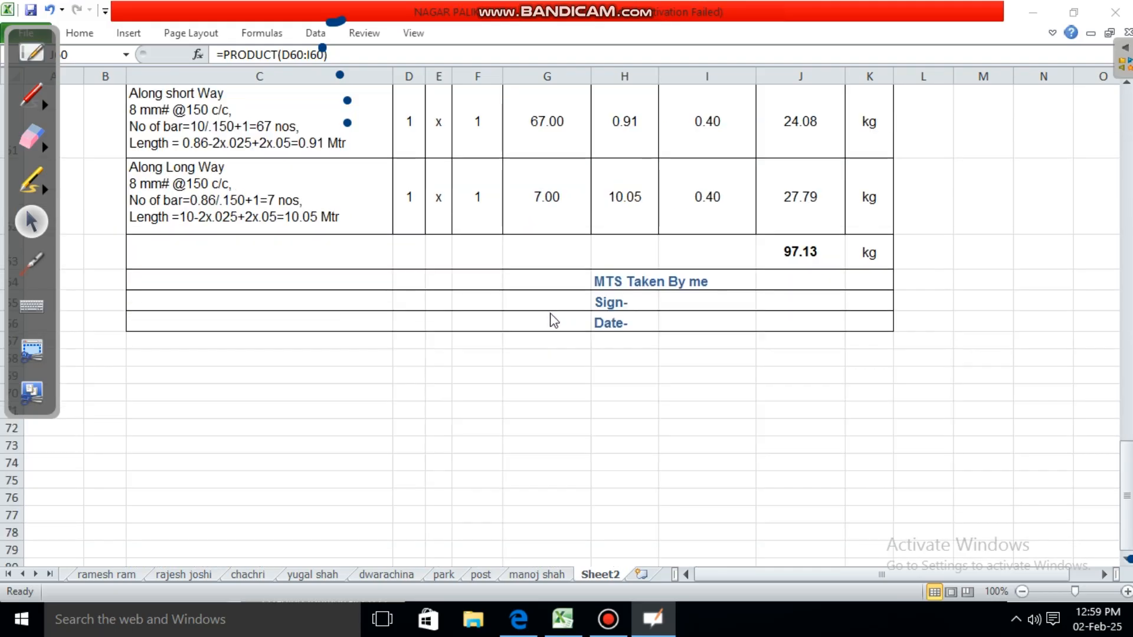
pyautogui.scroll(3, 554, 321)
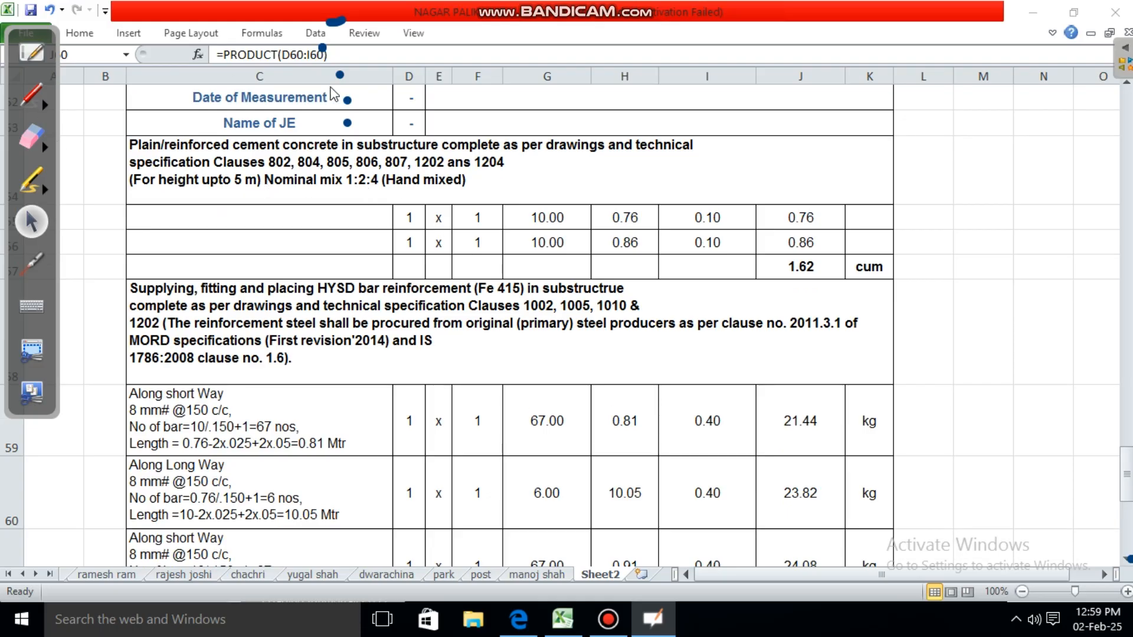